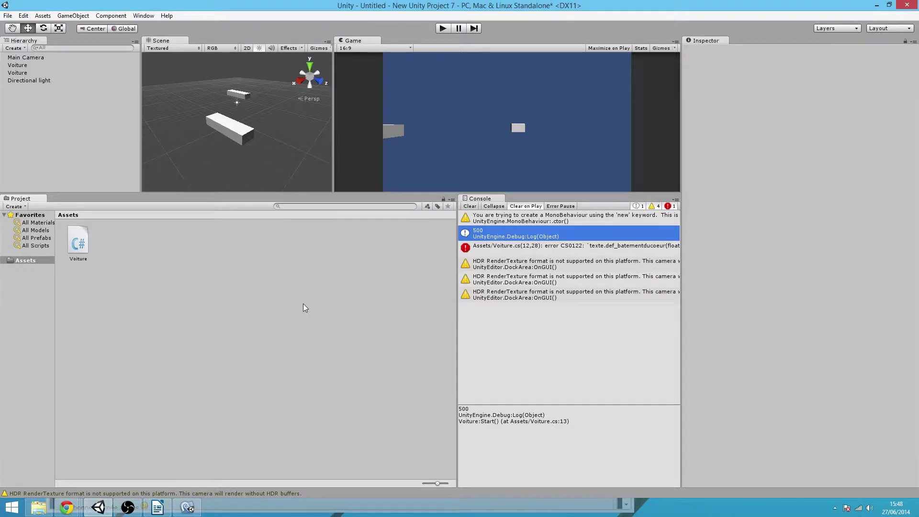
- Select the Main Camera and move it in the scene to about X -1.16, Z -22.78
{"action": "left_click", "coordinate": [55, 58]}
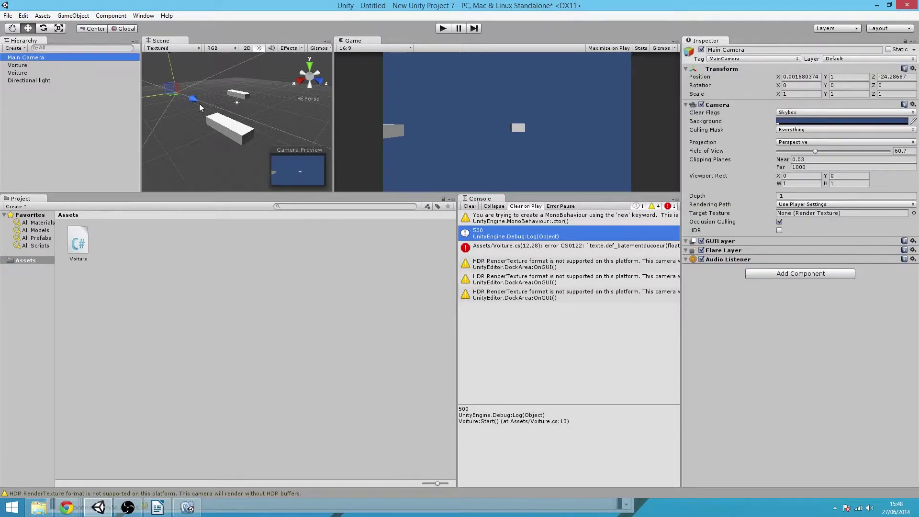
{"action": "left_click", "coordinate": [188, 92]}
{"action": "left_click_drag", "start_coordinate": [189, 94], "coordinate": [178, 115]}
{"action": "left_click_drag", "start_coordinate": [244, 123], "coordinate": [236, 121]}
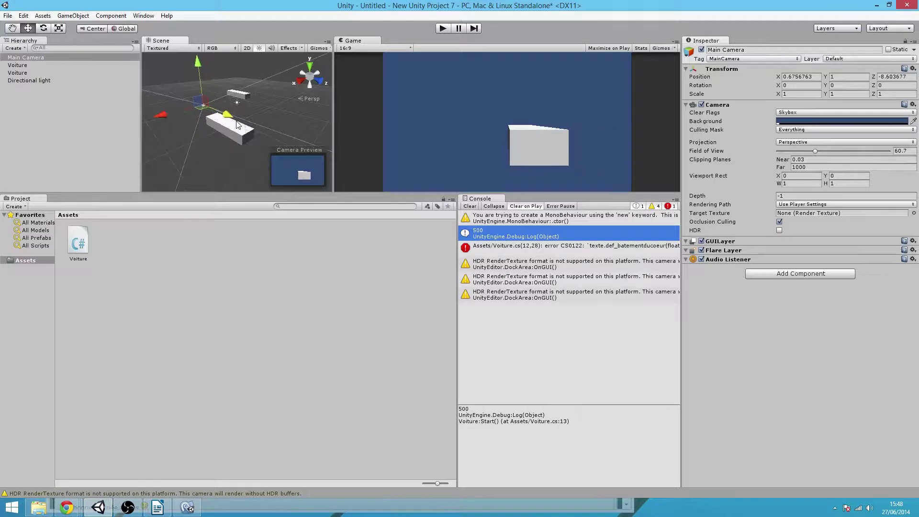
{"action": "left_click_drag", "start_coordinate": [158, 115], "coordinate": [175, 114]}
{"action": "left_click_drag", "start_coordinate": [237, 119], "coordinate": [224, 117]}
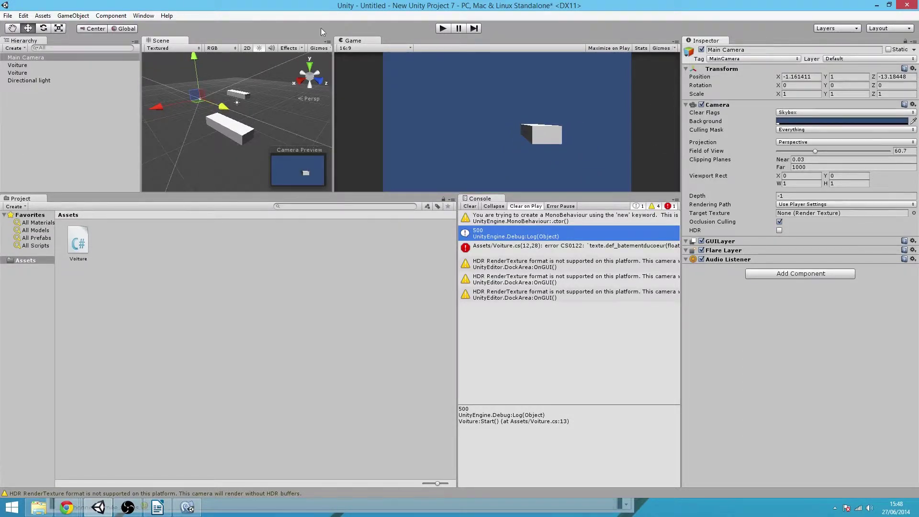
{"action": "left_click_drag", "start_coordinate": [221, 107], "coordinate": [197, 93]}
{"action": "scroll", "coordinate": [181, 119], "scroll_direction": "down", "scroll_amount": 6}
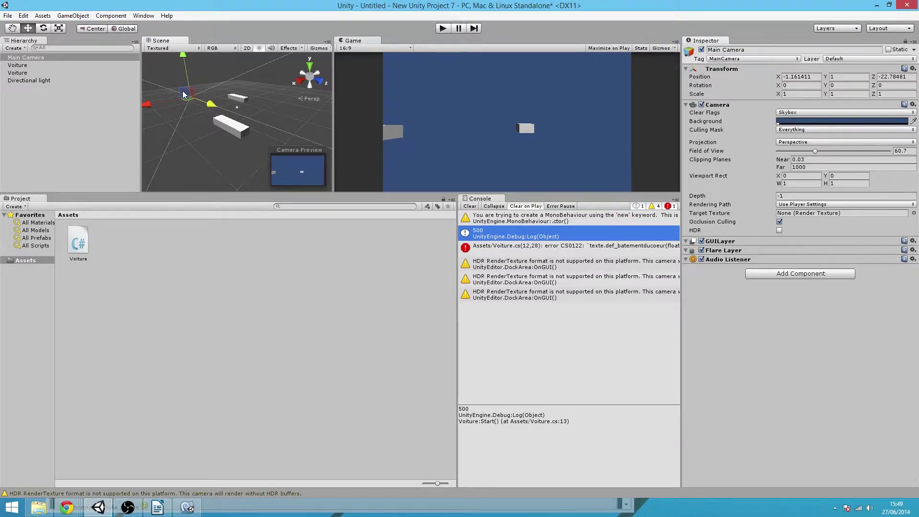
- Try a different Y scale on the Main Camera and restore it to 1
{"action": "left_click", "coordinate": [848, 94]}
{"action": "type", "text": "7.33"}
{"action": "key", "text": "BackSpace"}
{"action": "key", "text": "BackSpace"}
{"action": "key", "text": "BackSpace"}
{"action": "key", "text": "BackSpace"}
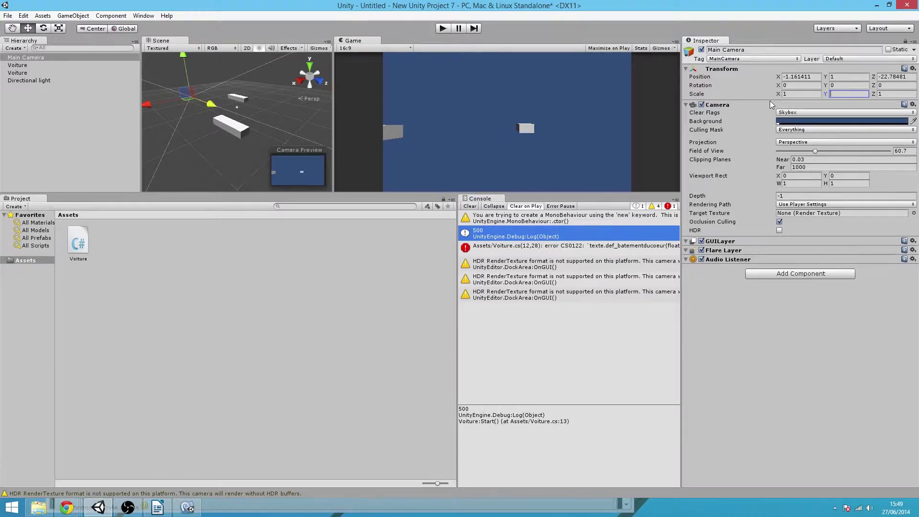
{"action": "type", "text": "1"}
{"action": "left_click", "coordinate": [39, 57]}
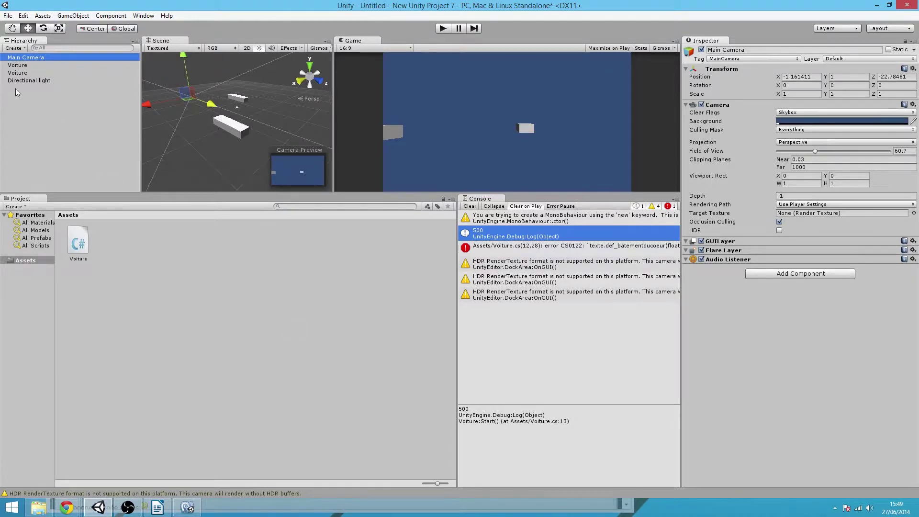
{"action": "left_click", "coordinate": [13, 60]}
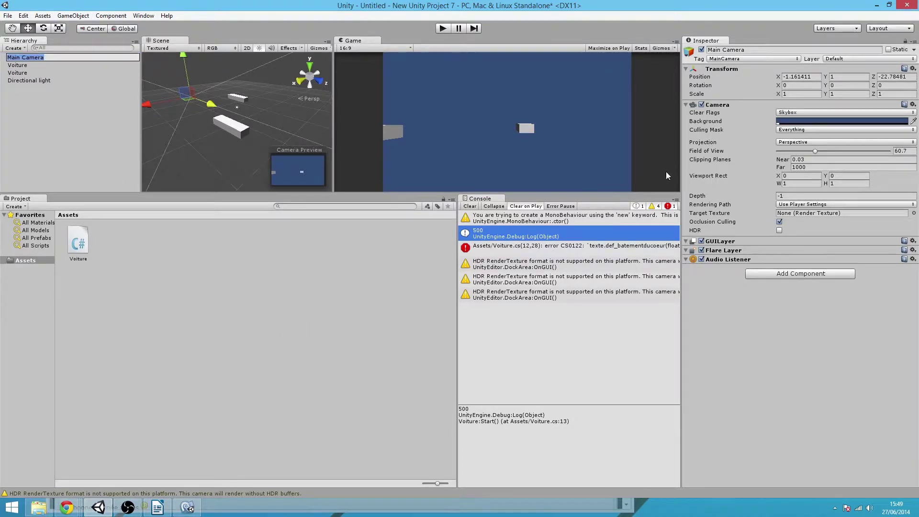
{"action": "left_click", "coordinate": [686, 151]}
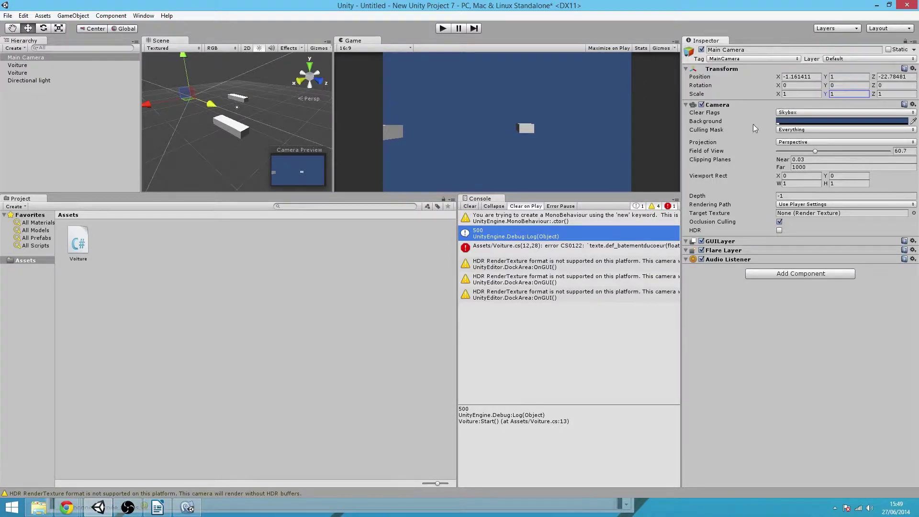
{"action": "left_click", "coordinate": [792, 105]}
{"action": "left_click", "coordinate": [791, 107]}
{"action": "left_click", "coordinate": [786, 113]}
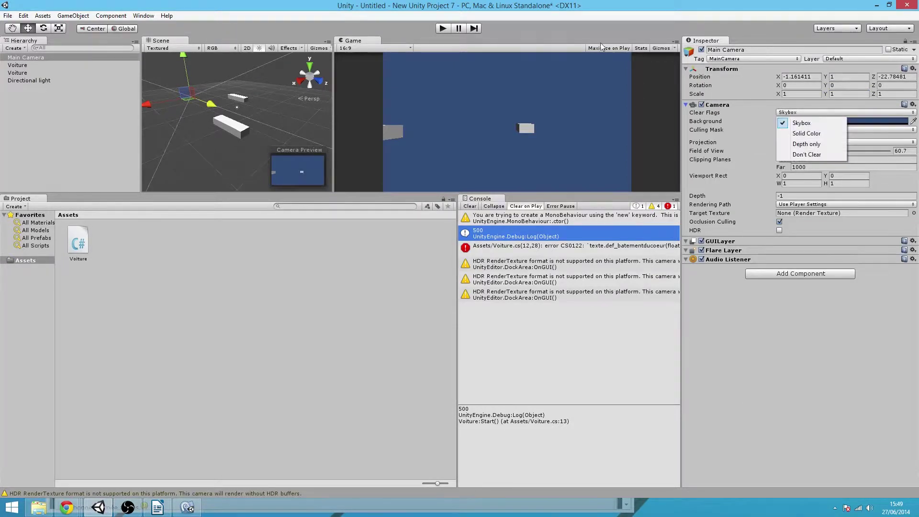
{"action": "left_click", "coordinate": [745, 101]}
{"action": "left_click", "coordinate": [745, 101]}
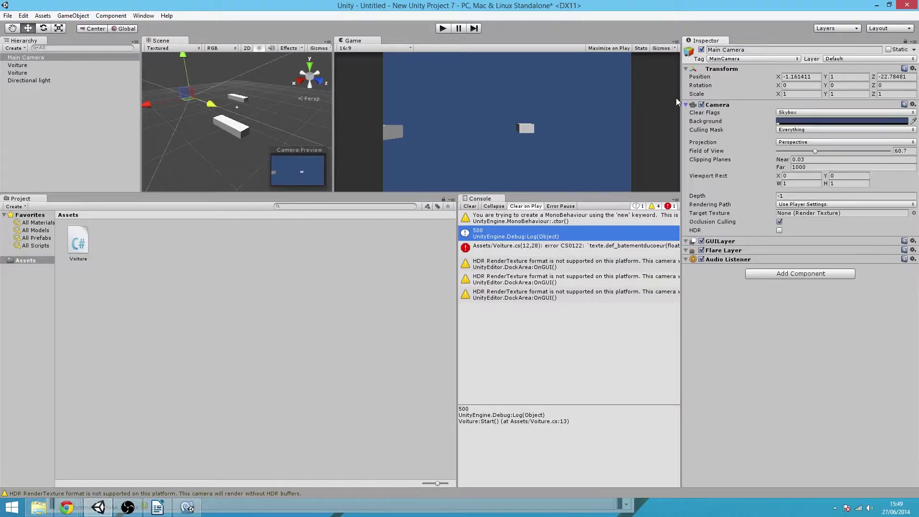
- Try the Don't Clear, Depth only and Solid Color clear flags on the Main Camera and restore Skybox
{"action": "left_click", "coordinate": [796, 115]}
{"action": "left_click", "coordinate": [807, 144]}
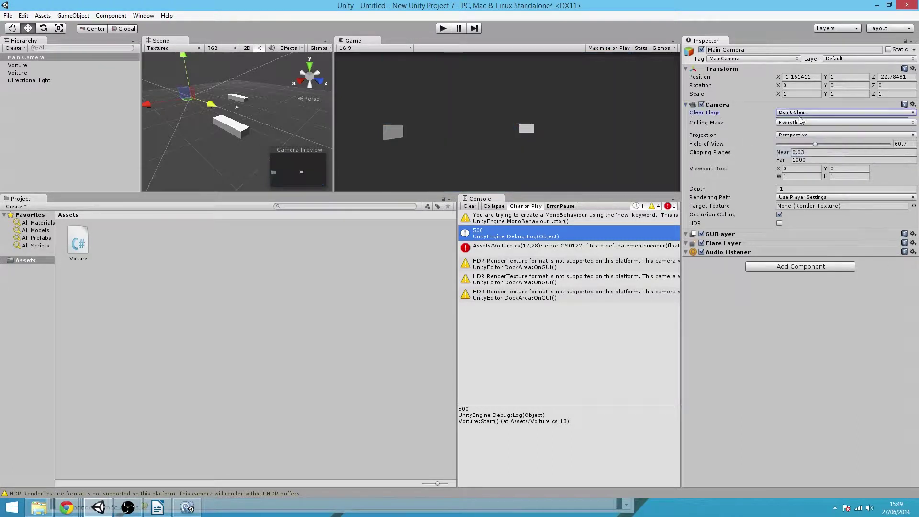
{"action": "left_click", "coordinate": [800, 113]}
{"action": "left_click", "coordinate": [813, 144]}
{"action": "left_click", "coordinate": [813, 108]}
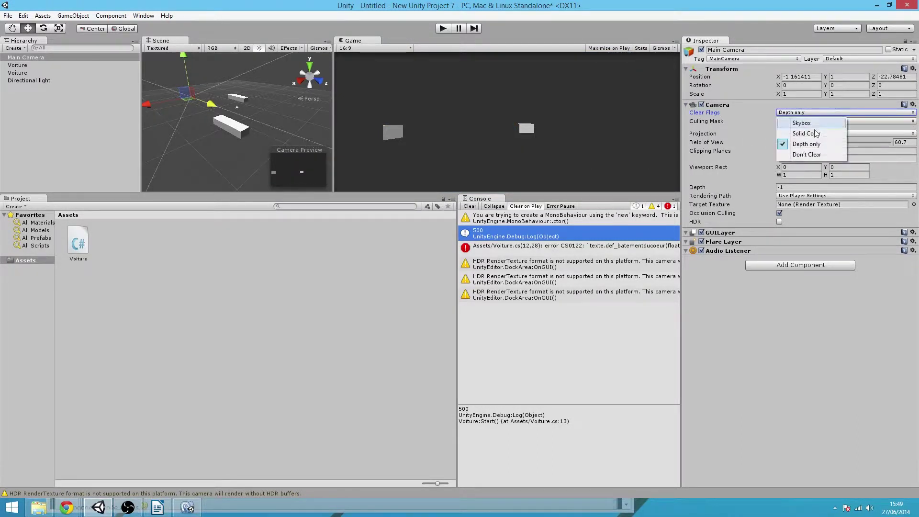
{"action": "left_click", "coordinate": [809, 134]}
{"action": "left_click", "coordinate": [818, 111]}
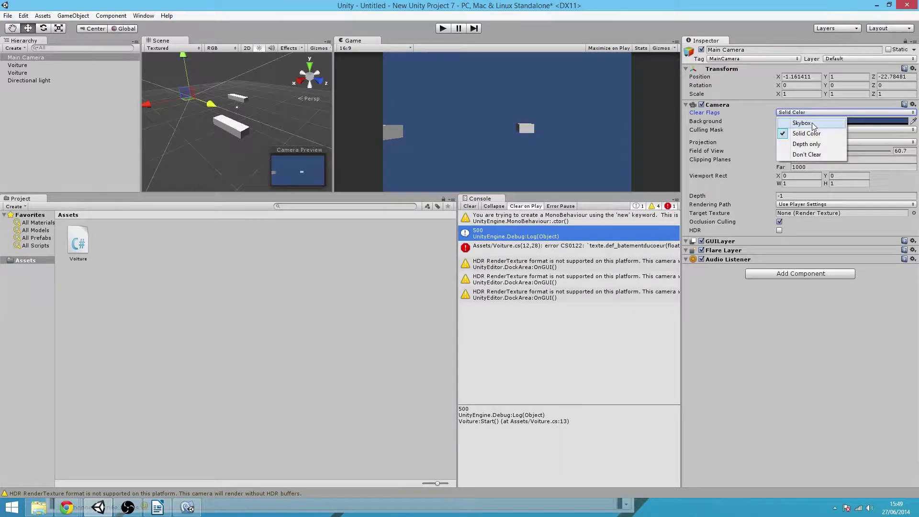
{"action": "left_click", "coordinate": [814, 122]}
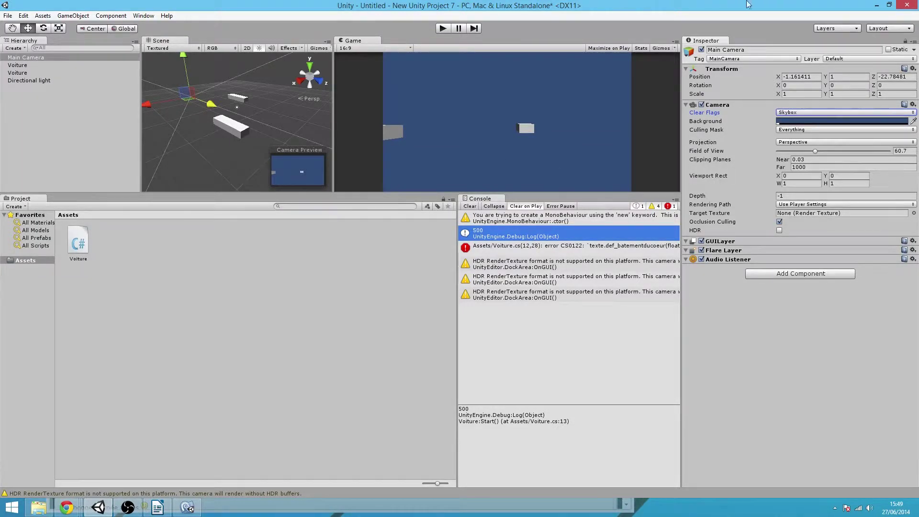
{"action": "left_click", "coordinate": [837, 113]}
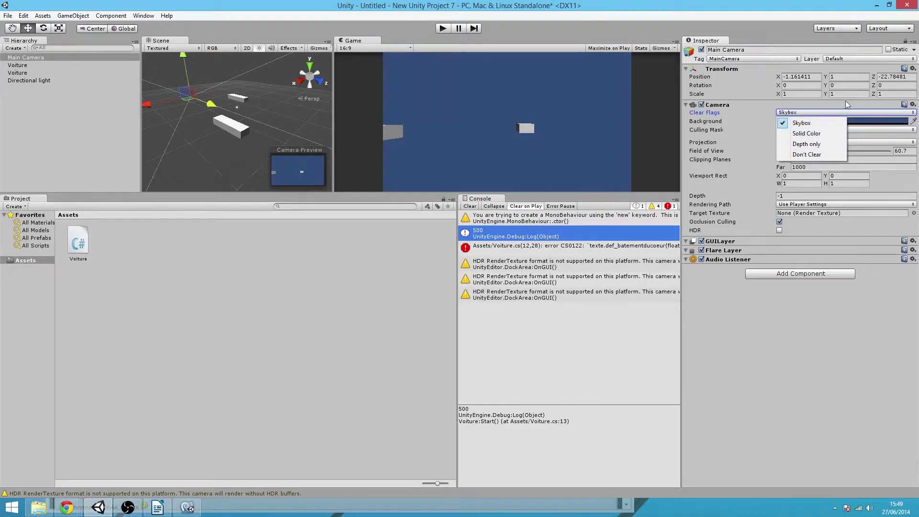
{"action": "left_click", "coordinate": [761, 113]}
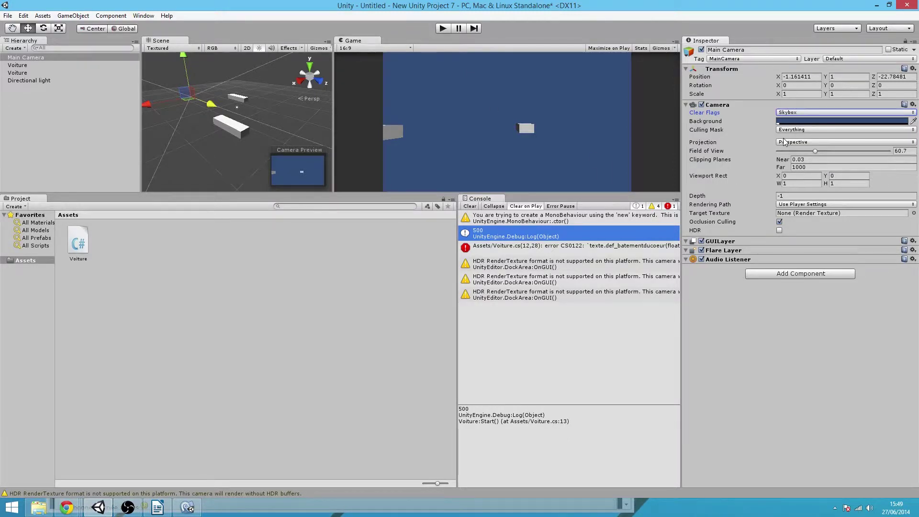
- Try a red background colour on the Main Camera and undo the change
{"action": "left_click", "coordinate": [783, 121]}
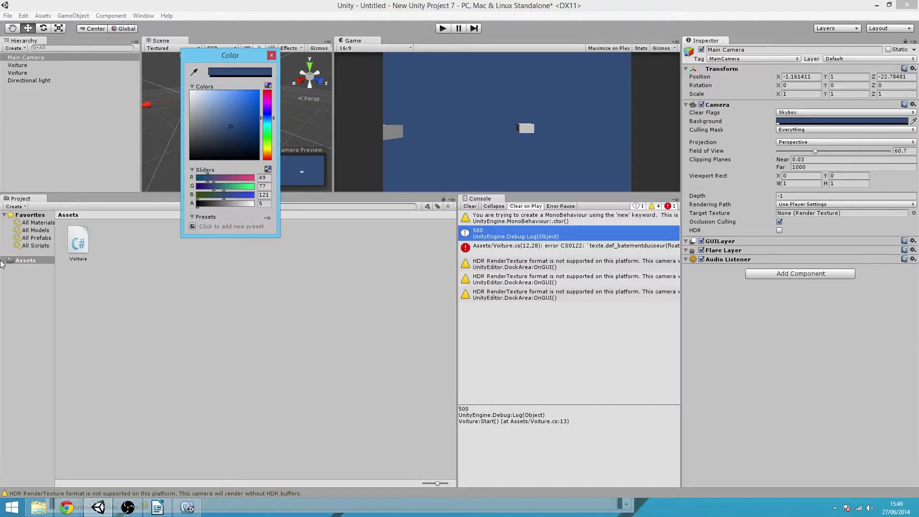
{"action": "left_click_drag", "start_coordinate": [194, 103], "coordinate": [177, 114]}
{"action": "left_click_drag", "start_coordinate": [267, 144], "coordinate": [269, 156]}
{"action": "left_click_drag", "start_coordinate": [242, 113], "coordinate": [267, 68]}
{"action": "left_click", "coordinate": [271, 56]}
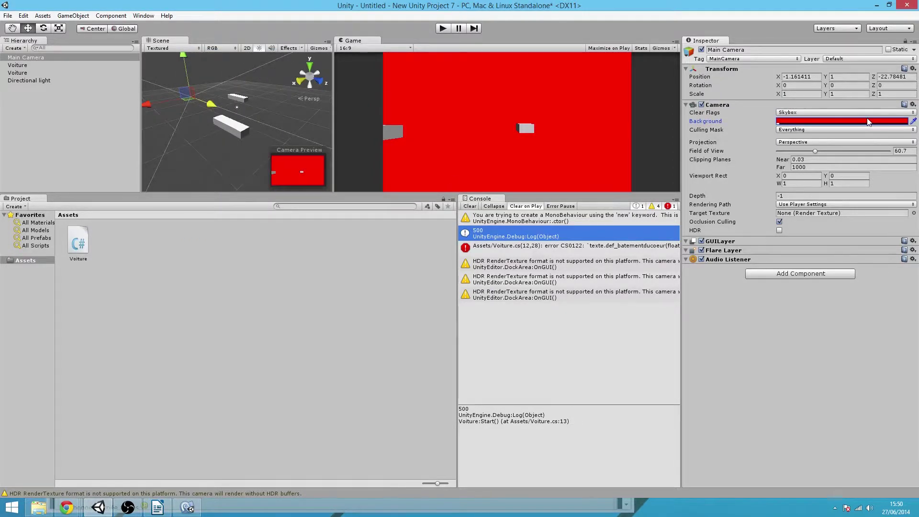
{"action": "key", "text": "ctrl+z"}
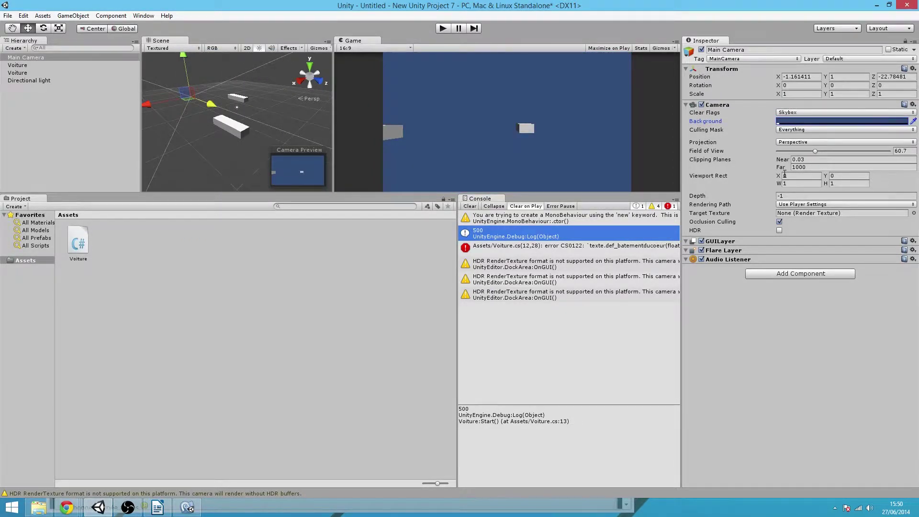
- Try the camera's culling mask with Nothing and with the Water layer excluded, restoring Everything
{"action": "left_click", "coordinate": [797, 132]}
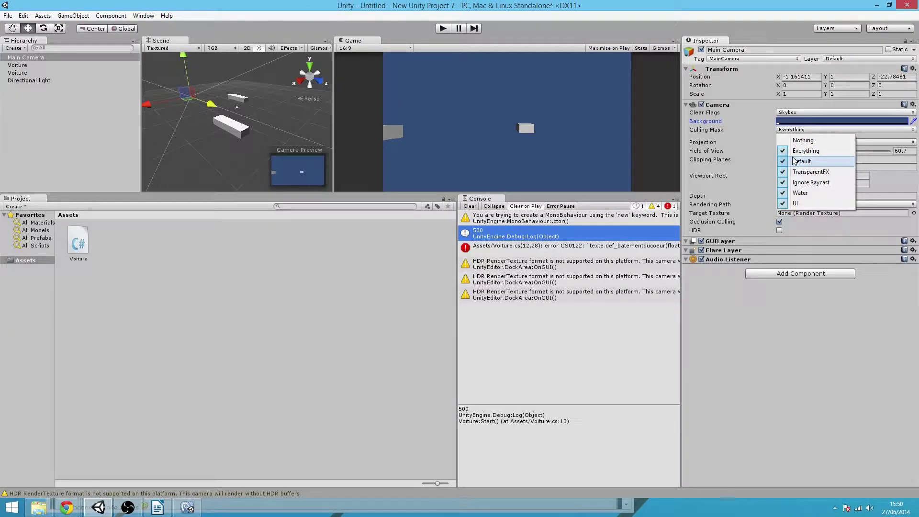
{"action": "left_click", "coordinate": [821, 139]}
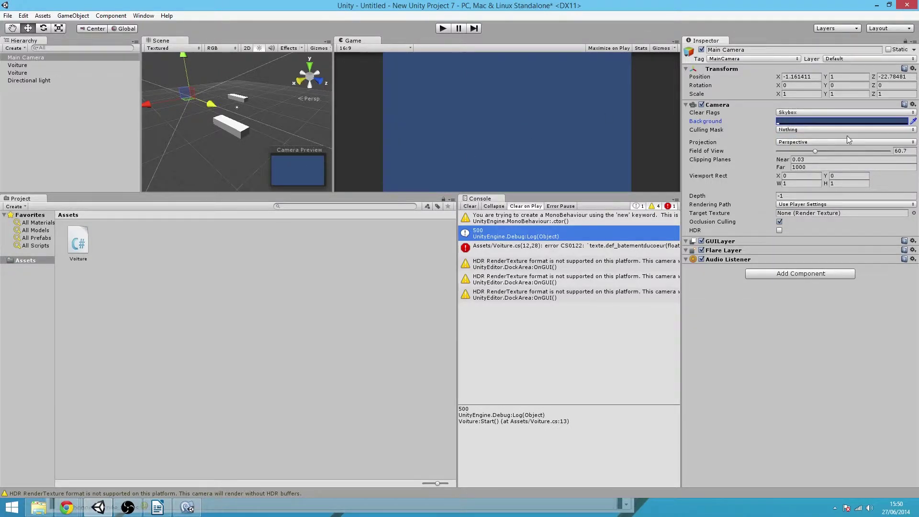
{"action": "left_click", "coordinate": [815, 131]}
{"action": "left_click", "coordinate": [806, 150]}
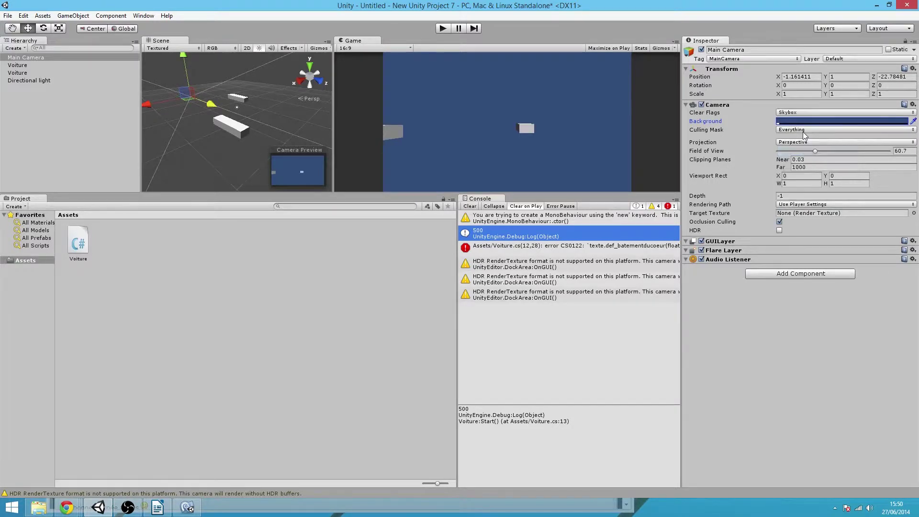
{"action": "left_click", "coordinate": [804, 130]}
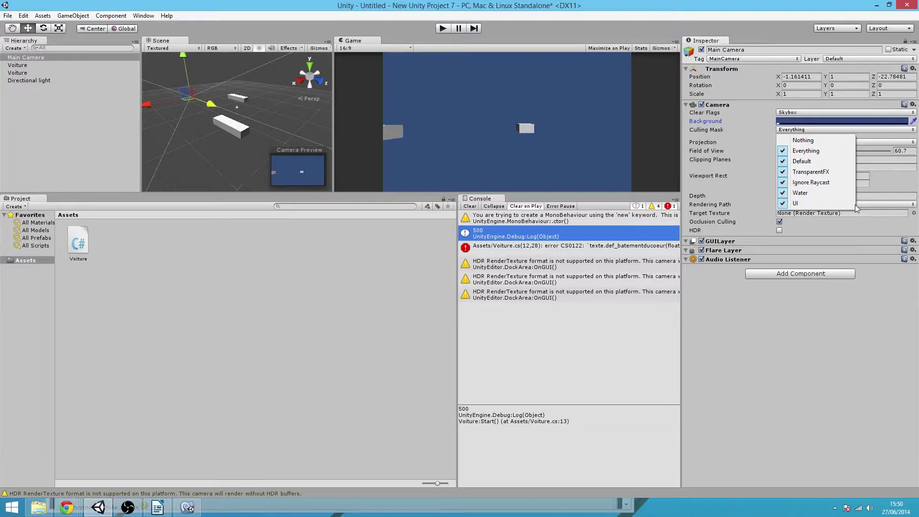
{"action": "left_click", "coordinate": [827, 193]}
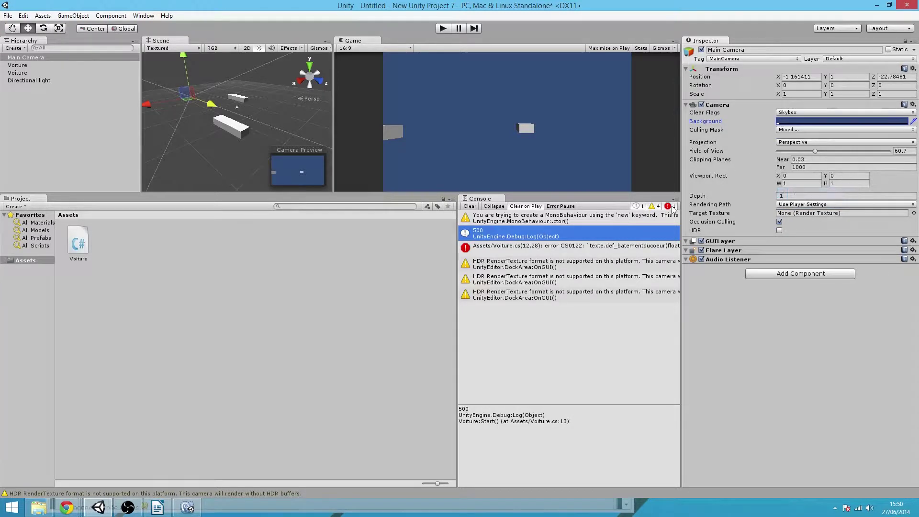
{"action": "left_click", "coordinate": [805, 129]}
{"action": "left_click", "coordinate": [804, 193]}
- Try the Orthographic projection, restore Perspective, and move the Main Camera along Z to about -20.97
{"action": "left_click", "coordinate": [793, 142]}
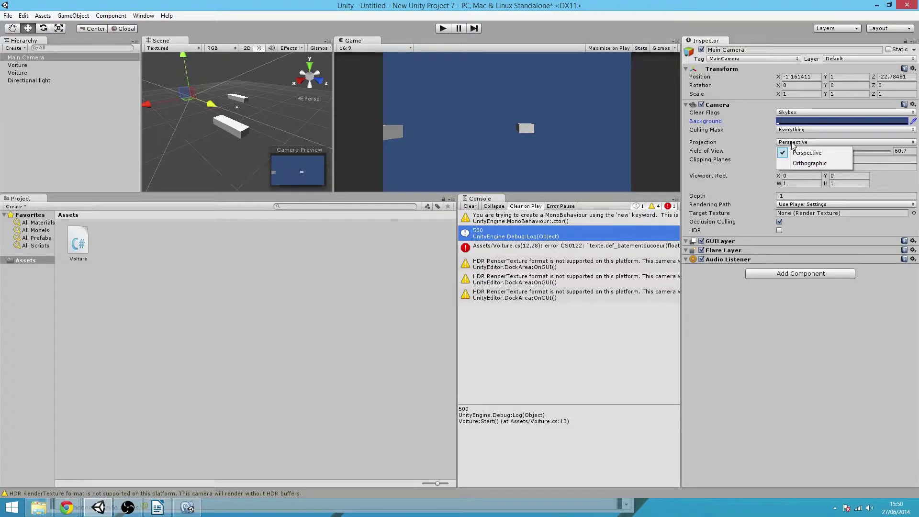
{"action": "left_click", "coordinate": [809, 164]}
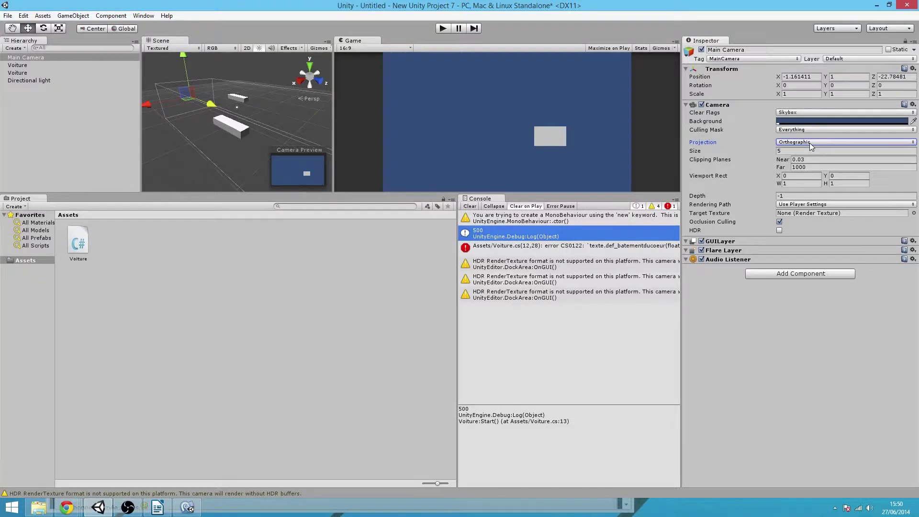
{"action": "left_click_drag", "start_coordinate": [210, 107], "coordinate": [260, 102]}
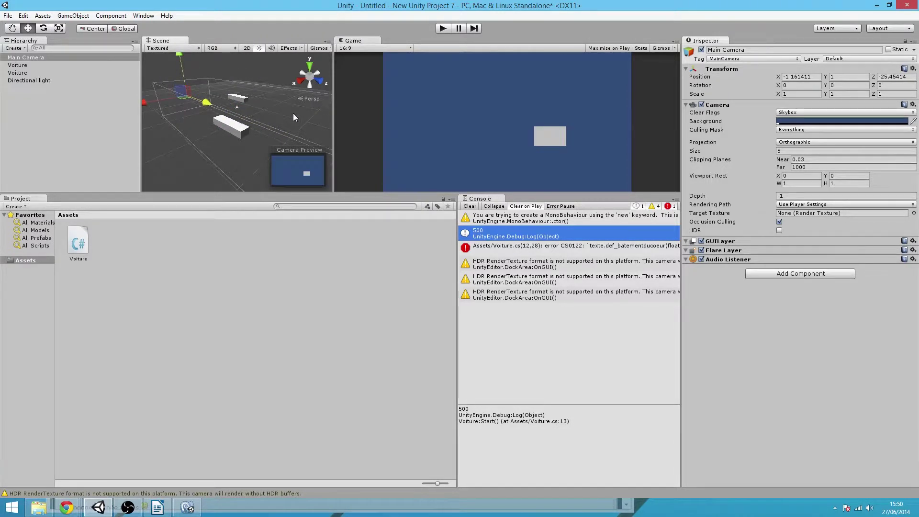
{"action": "left_click", "coordinate": [817, 144]}
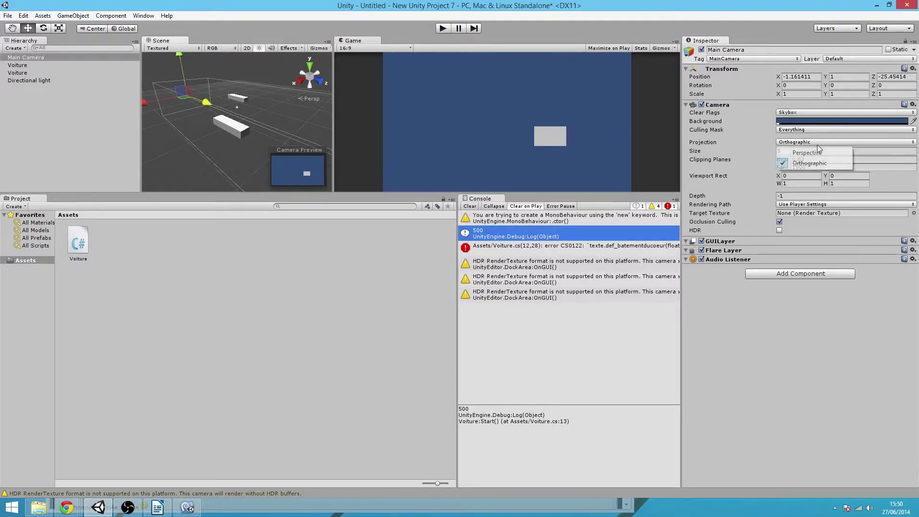
{"action": "left_click", "coordinate": [815, 153]}
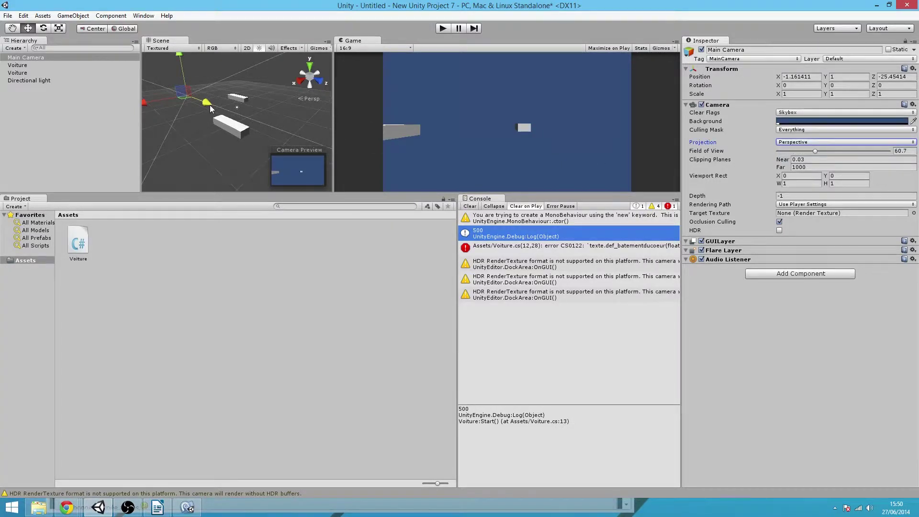
{"action": "mouse_move", "coordinate": [210, 105]}
{"action": "left_mouse_down"}
{"action": "mouse_move", "coordinate": [62, 73]}
{"action": "mouse_move", "coordinate": [225, 127]}
{"action": "mouse_move", "coordinate": [204, 118]}
{"action": "left_mouse_up"}
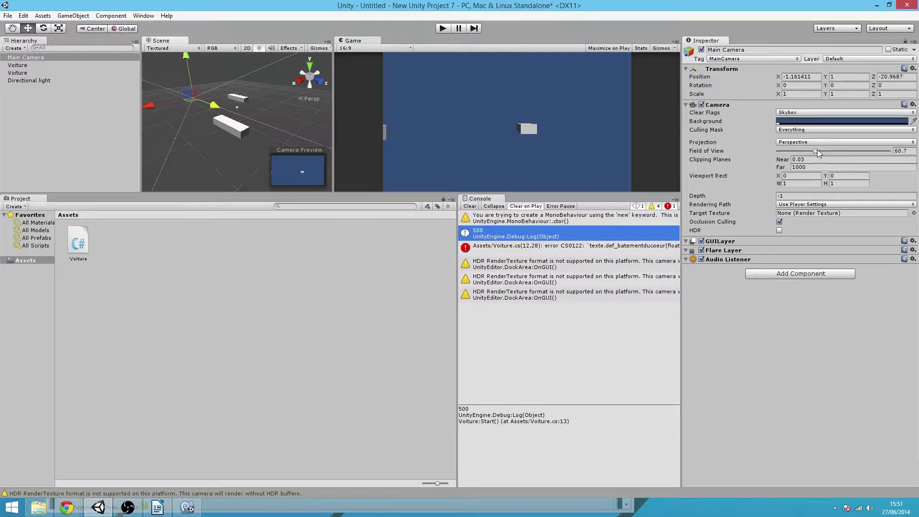
- Move the Main Camera to about X 0.33 and test narrow and wide fields of view, settling on about 50.8
{"action": "left_click_drag", "start_coordinate": [823, 150], "coordinate": [783, 153]}
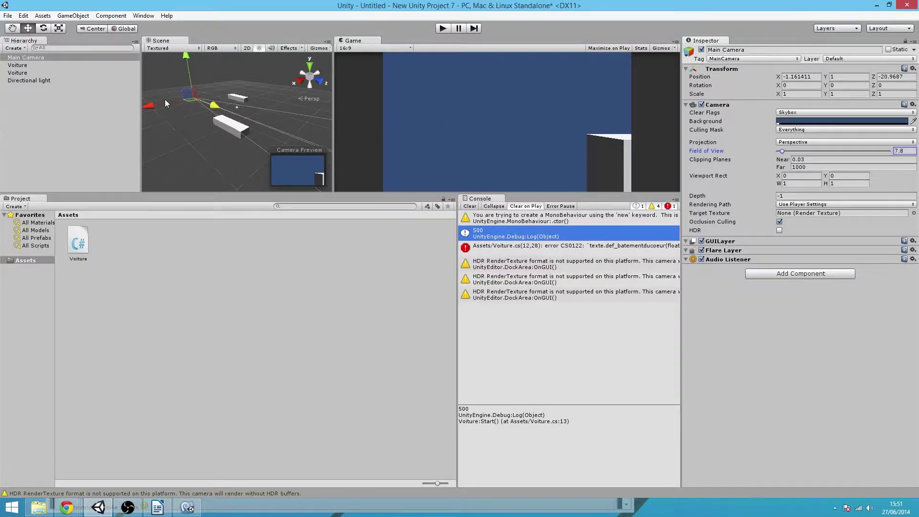
{"action": "left_click_drag", "start_coordinate": [162, 102], "coordinate": [270, 125]}
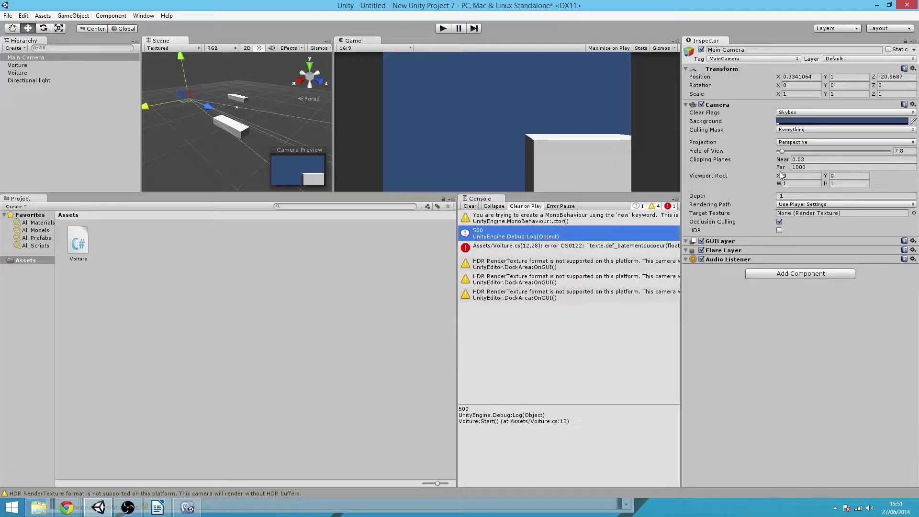
{"action": "left_click_drag", "start_coordinate": [789, 151], "coordinate": [879, 158]}
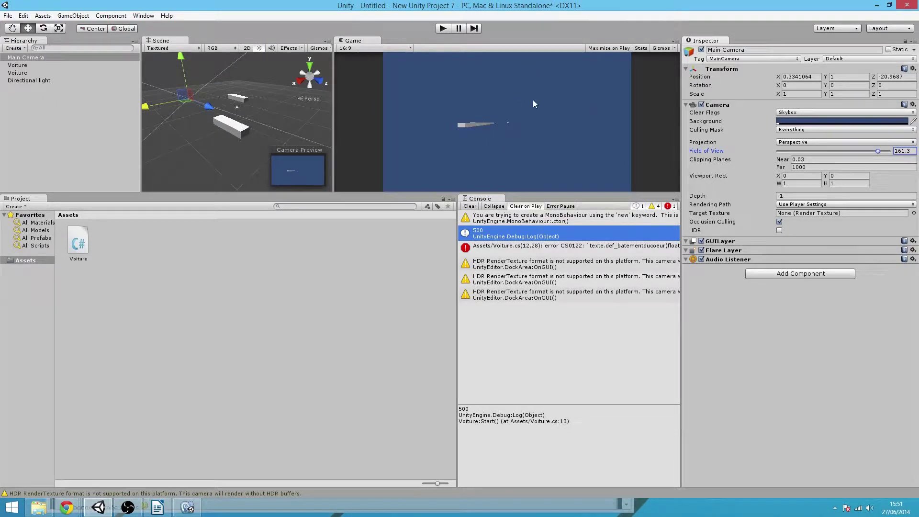
{"action": "left_click_drag", "start_coordinate": [790, 148], "coordinate": [810, 152]}
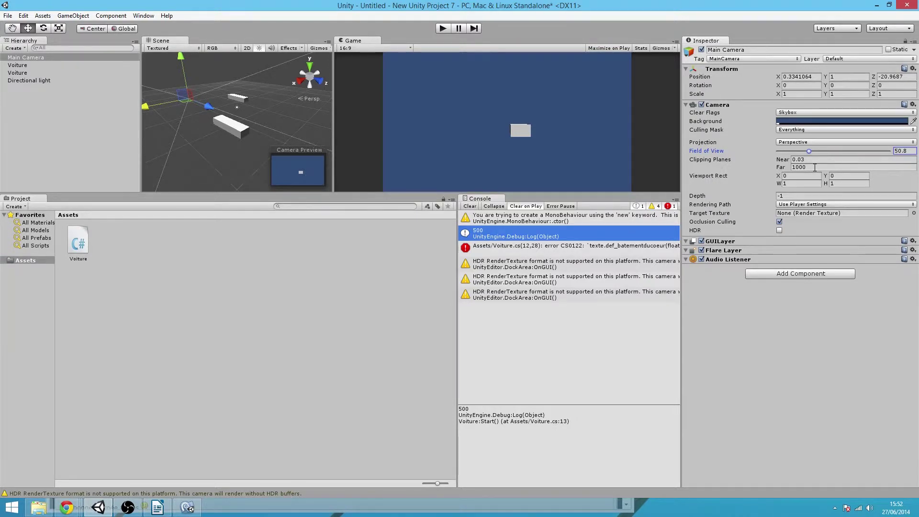
- Reduce the Main Camera's far clipping plane to 23.01 and enlarge the Scene view in height and width
{"action": "left_click_drag", "start_coordinate": [779, 167], "coordinate": [759, 168]}
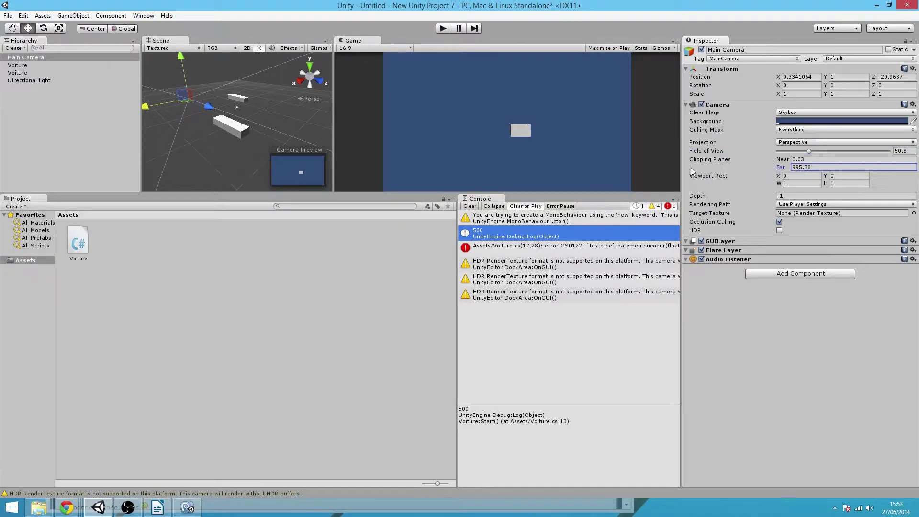
{"action": "left_click_drag", "start_coordinate": [122, 150], "coordinate": [704, 304]}
{"action": "left_click_drag", "start_coordinate": [404, 193], "coordinate": [404, 360]}
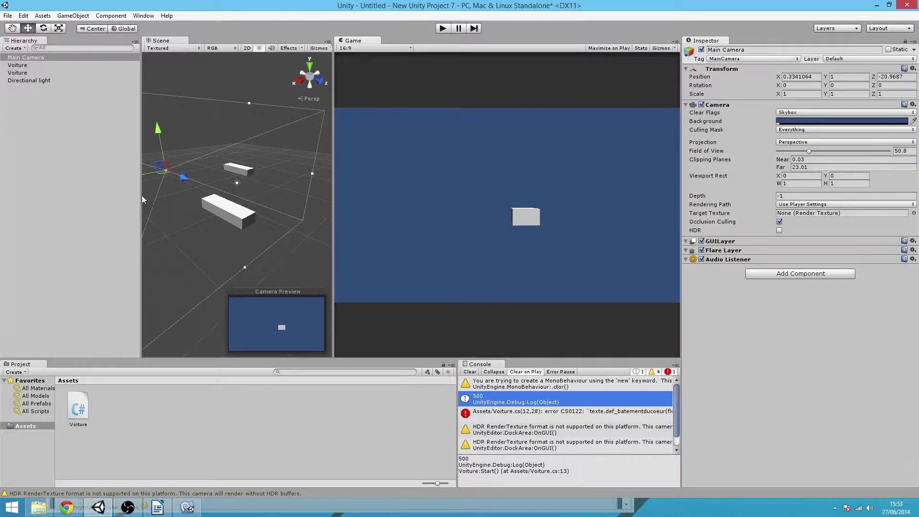
{"action": "left_click_drag", "start_coordinate": [142, 195], "coordinate": [140, 197]}
{"action": "left_click", "coordinate": [135, 509]}
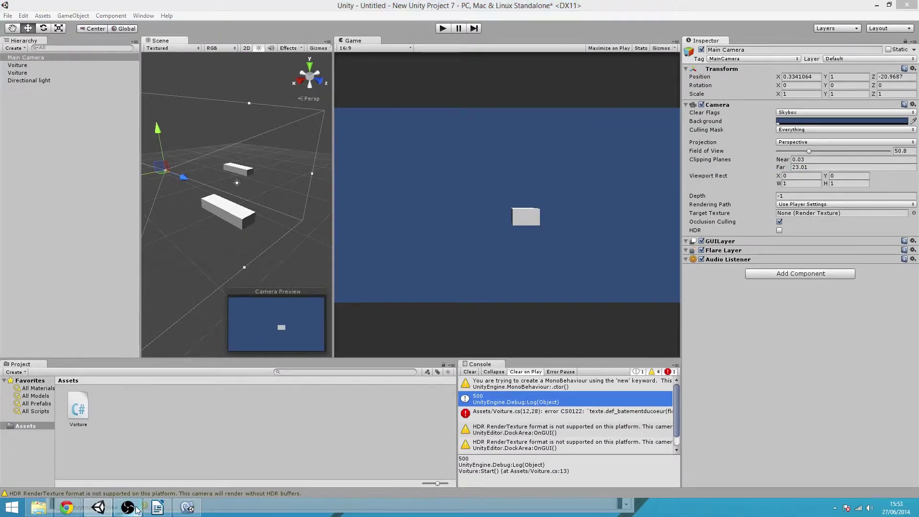
{"action": "left_click", "coordinate": [136, 509]}
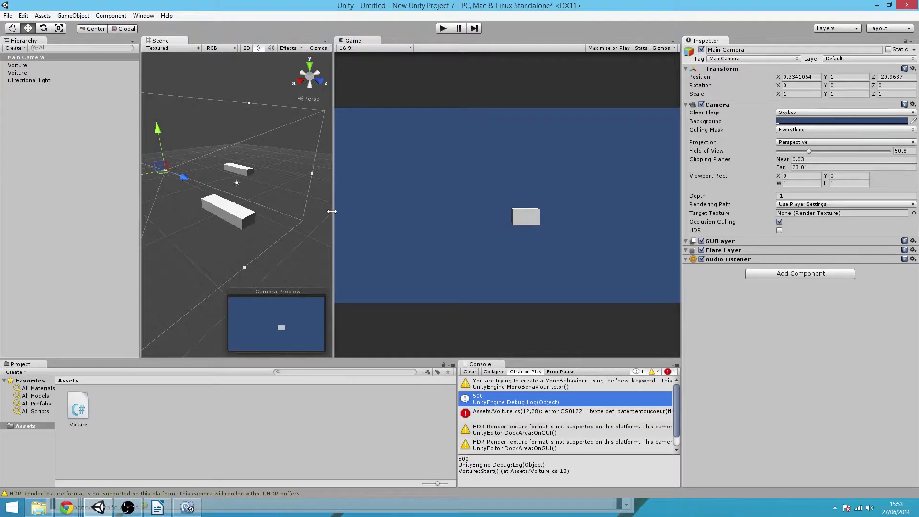
{"action": "left_click_drag", "start_coordinate": [334, 210], "coordinate": [411, 211]}
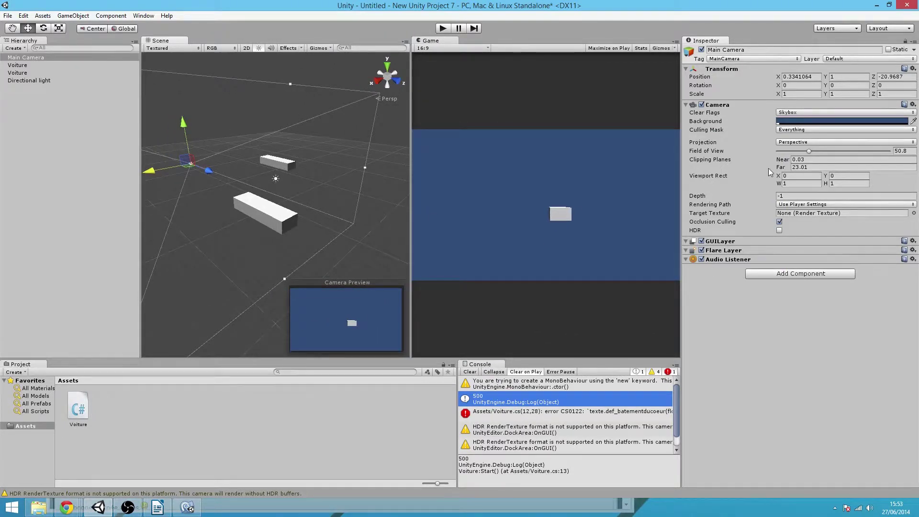
- Try a far clipping plane of 12.4 on the Main Camera, settle on 20.01, and set the near plane to 0.3
{"action": "mouse_move", "coordinate": [780, 168]}
{"action": "left_mouse_down"}
{"action": "mouse_move", "coordinate": [800, 177]}
{"action": "mouse_move", "coordinate": [775, 177]}
{"action": "left_mouse_up"}
{"action": "left_click_drag", "start_coordinate": [275, 186], "coordinate": [440, 206], "text": "alt"}
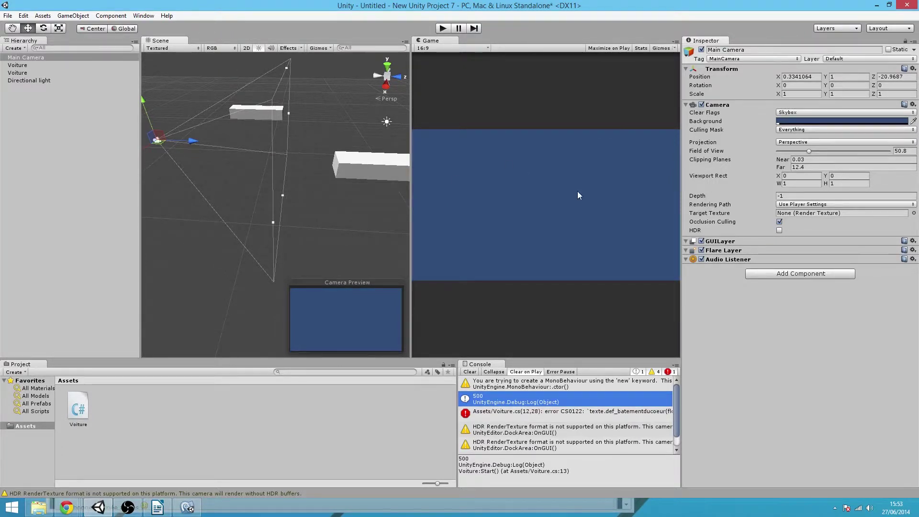
{"action": "left_click", "coordinate": [781, 168]}
{"action": "mouse_move", "coordinate": [780, 169]}
{"action": "left_mouse_down"}
{"action": "mouse_move", "coordinate": [807, 171]}
{"action": "mouse_move", "coordinate": [809, 160]}
{"action": "mouse_move", "coordinate": [884, 163]}
{"action": "mouse_move", "coordinate": [796, 169]}
{"action": "left_mouse_up"}
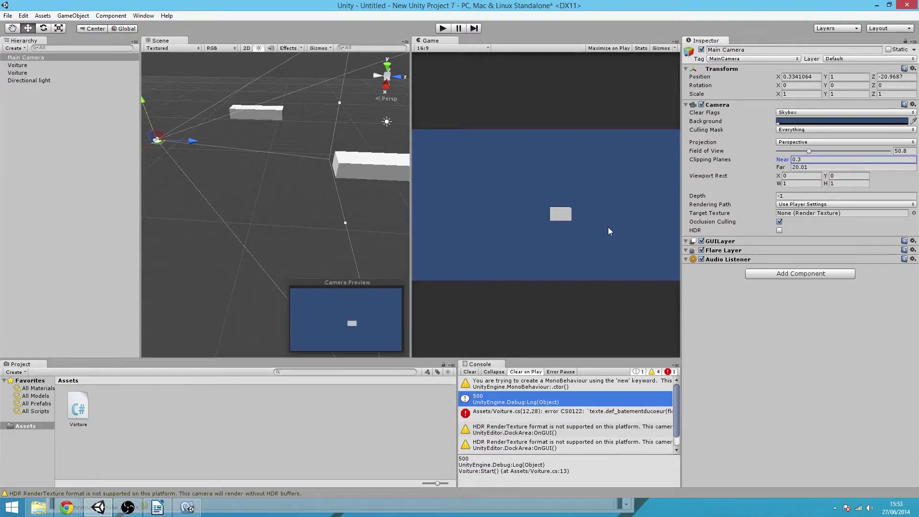
- Try a Viewport Rect X of 0.01 on the Main Camera and set it back to 0
{"action": "left_click", "coordinate": [718, 177]}
{"action": "mouse_move", "coordinate": [779, 176]}
{"action": "left_mouse_down"}
{"action": "mouse_move", "coordinate": [800, 178]}
{"action": "mouse_move", "coordinate": [782, 179]}
{"action": "left_mouse_up"}
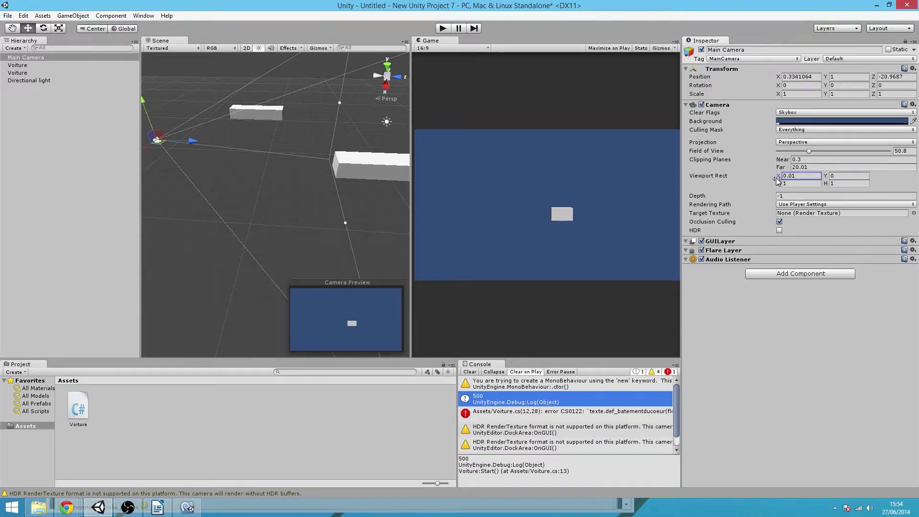
{"action": "double_click", "coordinate": [788, 178]}
{"action": "type", "text": "0"}
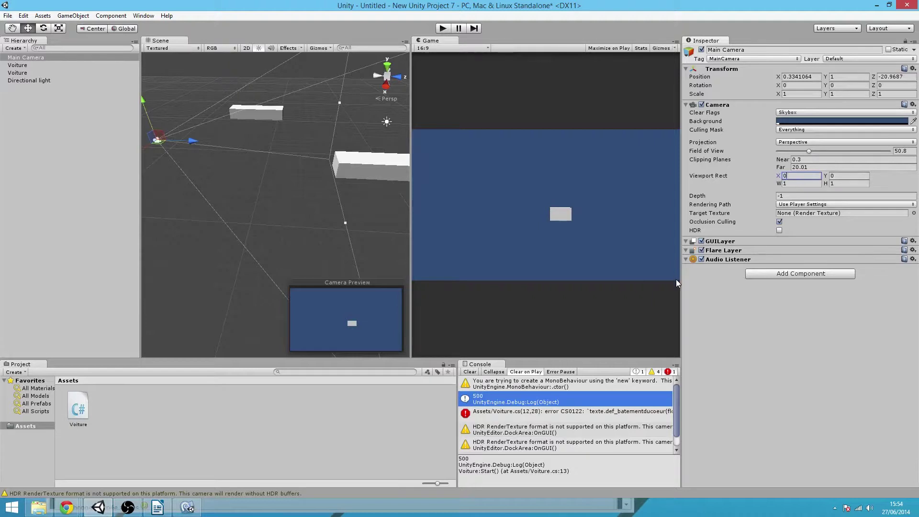
- Set the Viewport Rect X to 0.01, try widths of 0.91 and 0, and return W to 1
{"action": "mouse_move", "coordinate": [781, 179]}
{"action": "left_mouse_down"}
{"action": "mouse_move", "coordinate": [804, 177]}
{"action": "mouse_move", "coordinate": [768, 184]}
{"action": "mouse_move", "coordinate": [806, 183]}
{"action": "mouse_move", "coordinate": [765, 183]}
{"action": "mouse_move", "coordinate": [777, 184]}
{"action": "left_mouse_up"}
{"action": "left_click", "coordinate": [784, 184]}
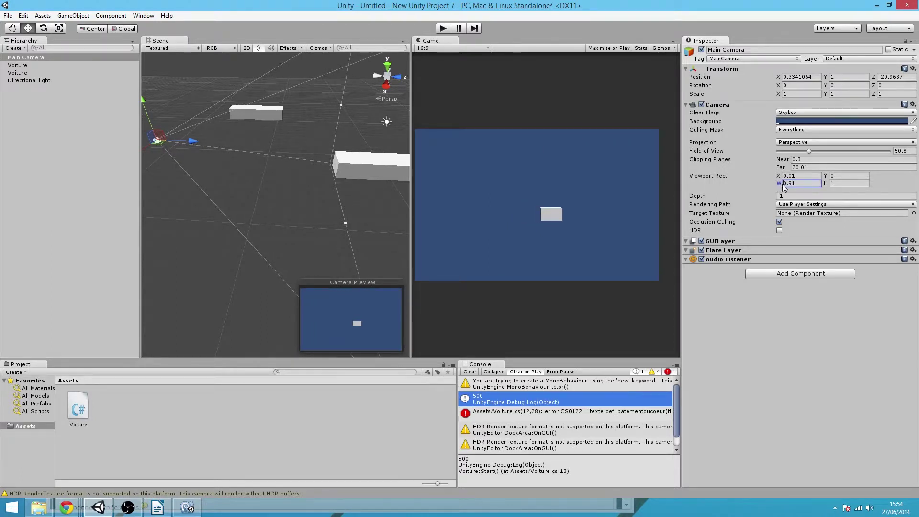
{"action": "type", "text": "0"}
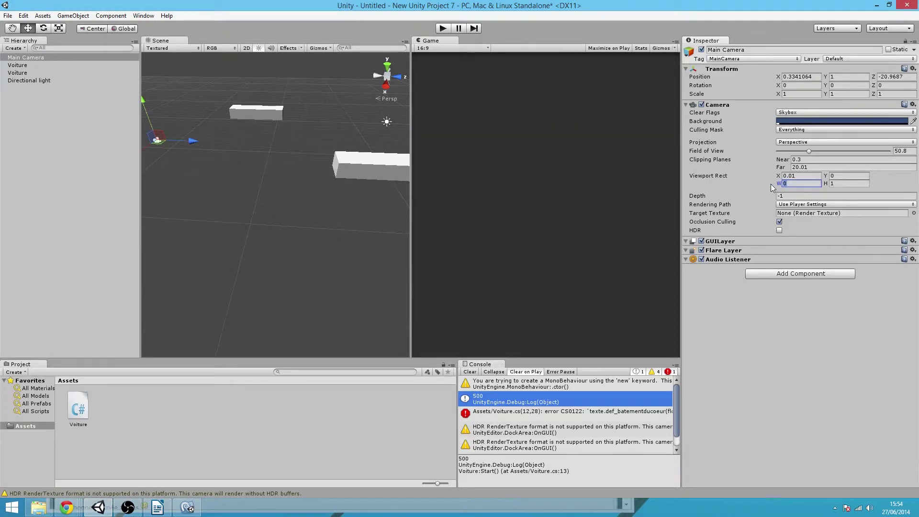
{"action": "type", "text": "1"}
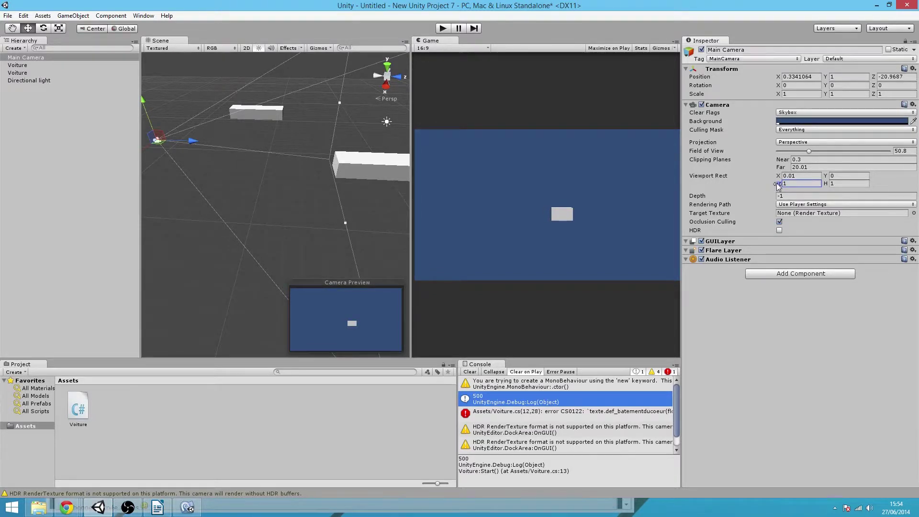
- Test Viewport Rect widths of 0.46 and 0.73 on the Main Camera, restoring W to 1
{"action": "left_click_drag", "start_coordinate": [777, 183], "coordinate": [766, 183]}
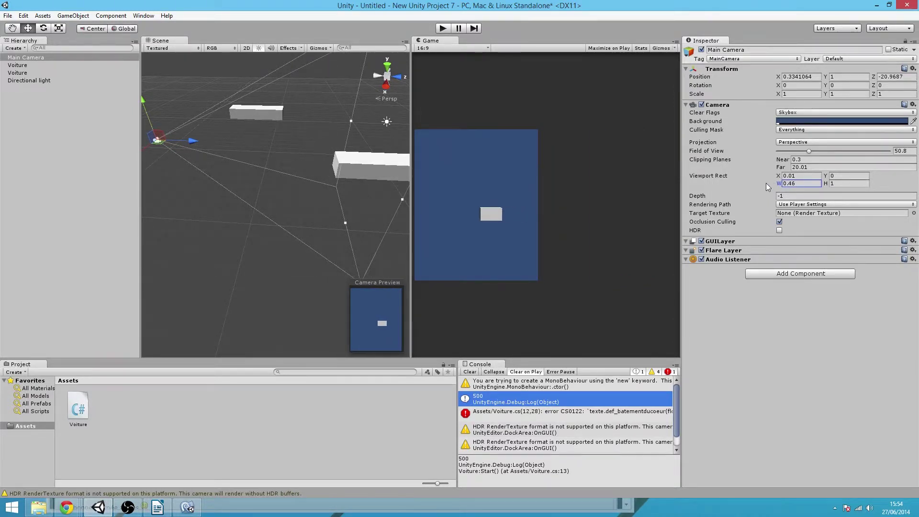
{"action": "left_click_drag", "start_coordinate": [779, 183], "coordinate": [786, 185]}
{"action": "left_click", "coordinate": [787, 184]}
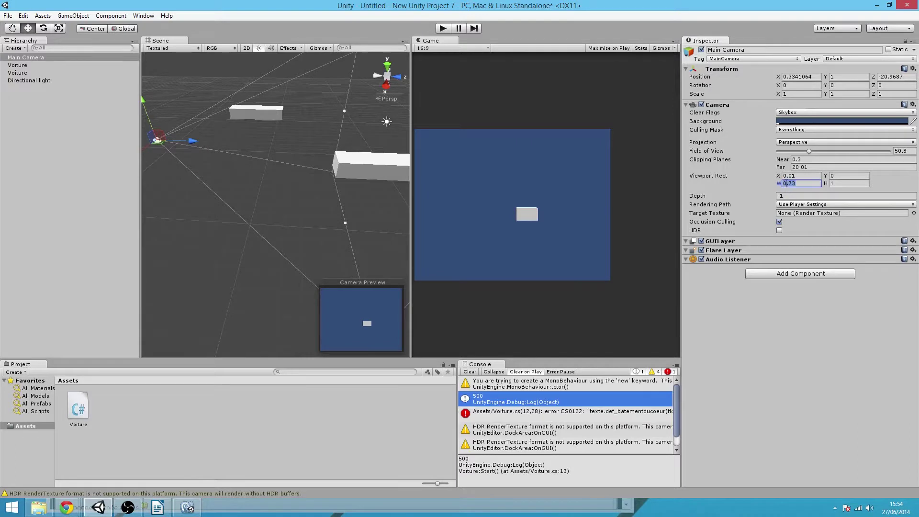
{"action": "type", "text": "1"}
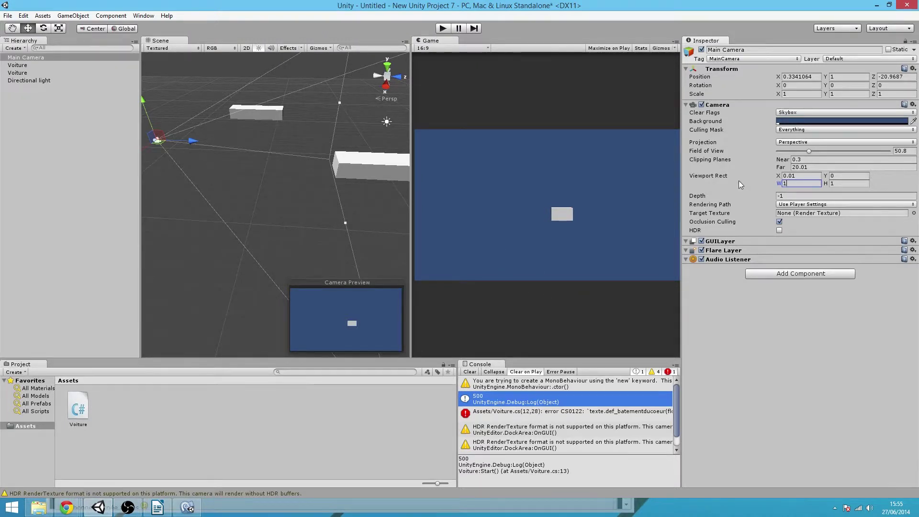
- Import the Character Controller package into the project's assets
{"action": "right_click", "coordinate": [107, 441]}
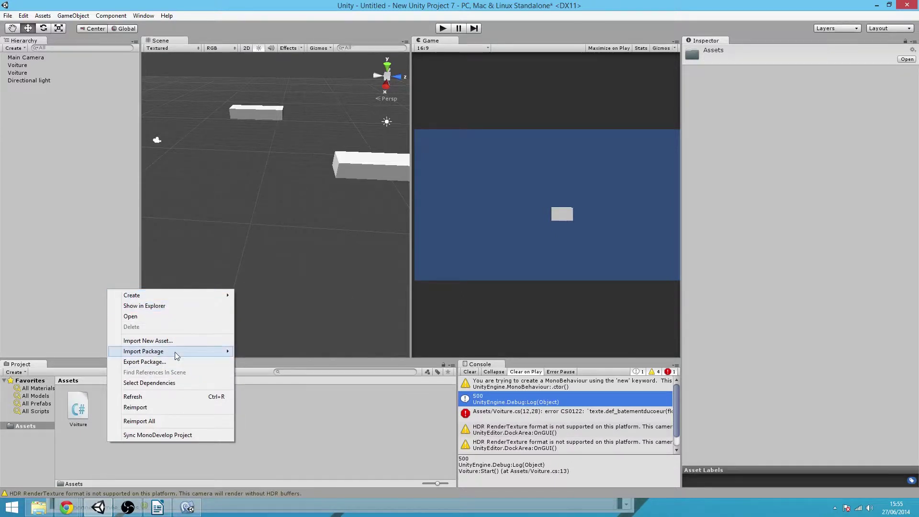
{"action": "mouse_move", "coordinate": [196, 352]}
{"action": "left_click", "coordinate": [300, 181]}
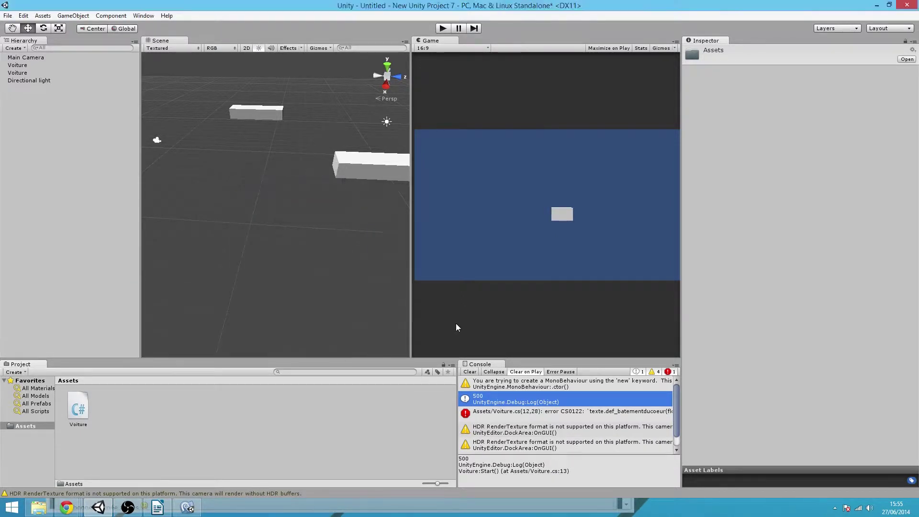
{"action": "left_click", "coordinate": [153, 174]}
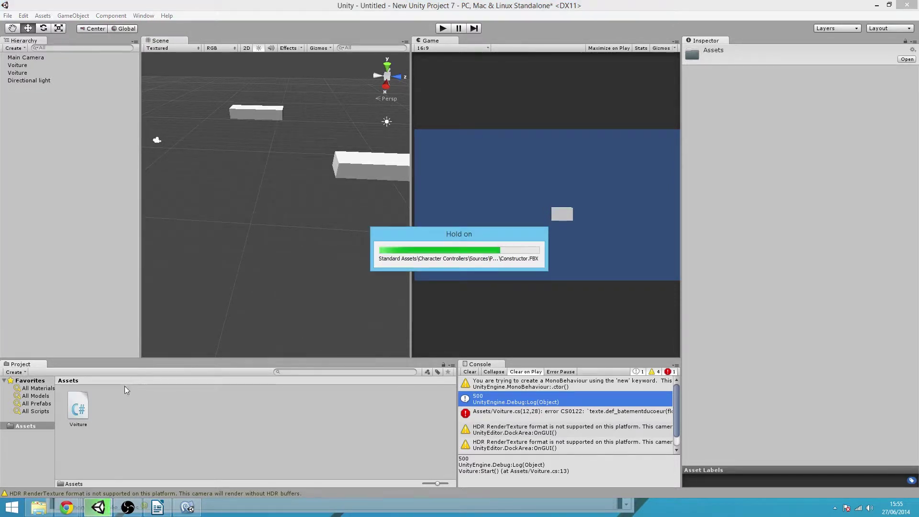
- Place the First Person Controller from Standard Assets' Character Controllers folder in the scene at about X 10.81, Y 3.44, Z -11.80
{"action": "left_click", "coordinate": [73, 410]}
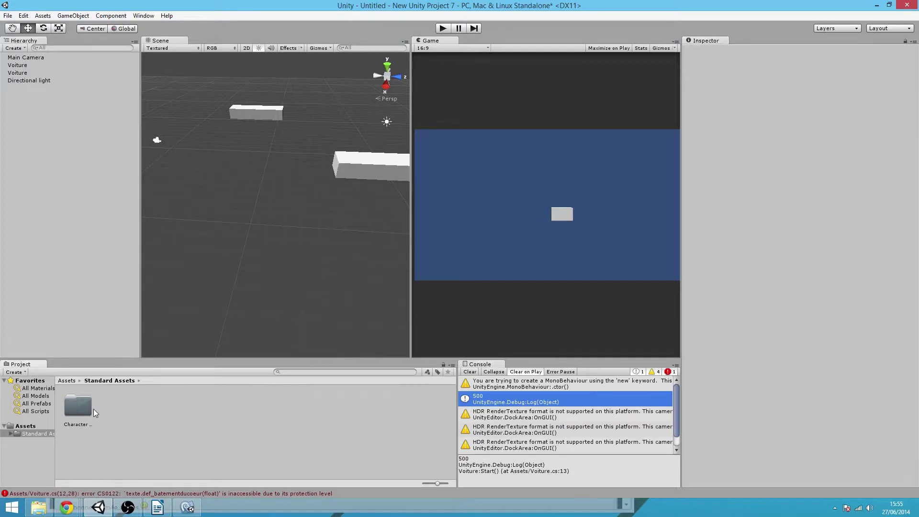
{"action": "double_click", "coordinate": [74, 407]}
{"action": "left_click", "coordinate": [147, 415]}
{"action": "left_click_drag", "start_coordinate": [145, 418], "coordinate": [204, 177]}
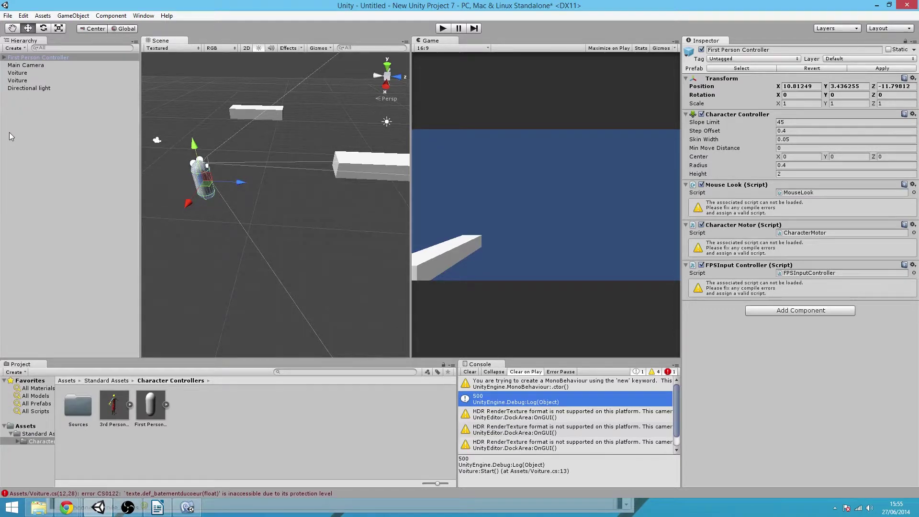
- Expand the First Person Controller in the hierarchy and select its child Main Camera to inspect the settings
{"action": "left_click", "coordinate": [10, 58]}
{"action": "left_click", "coordinate": [4, 57]}
{"action": "left_click", "coordinate": [32, 72]}
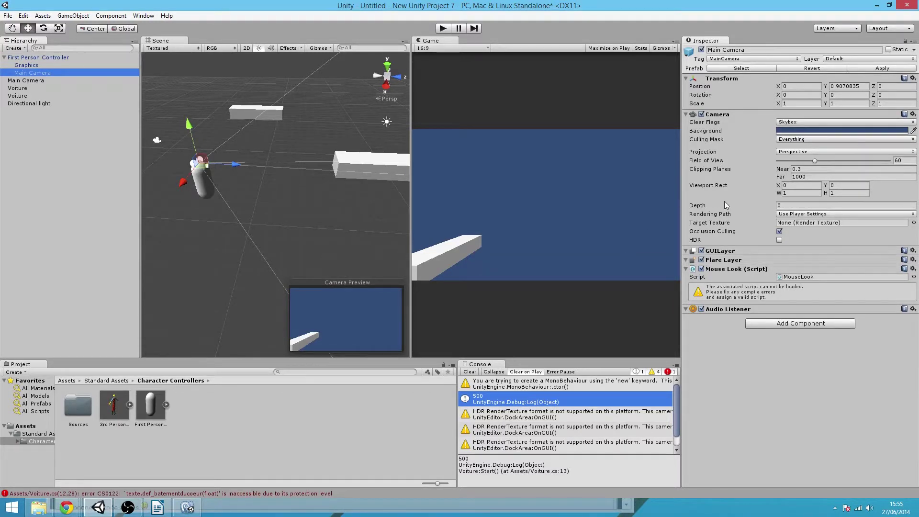
- Try to run the scene and inspect the Voiture.cs compiler error in the Console
{"action": "left_click", "coordinate": [445, 30]}
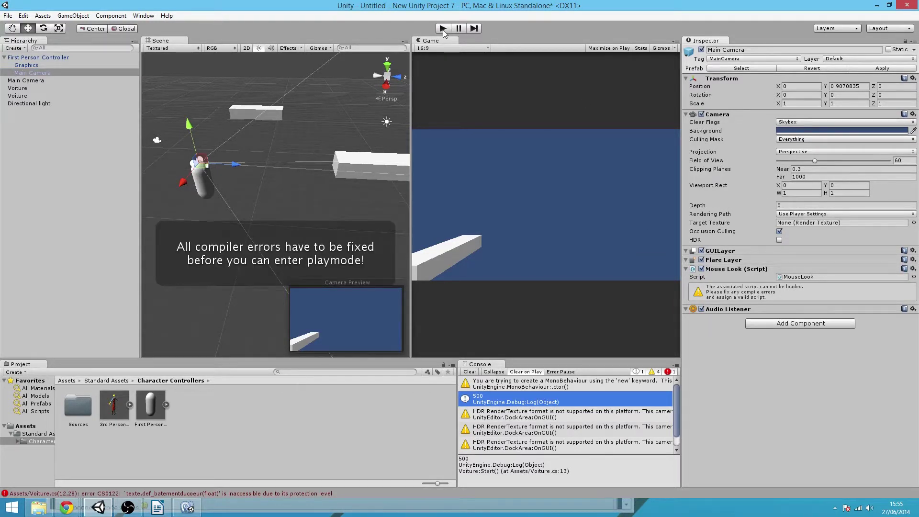
{"action": "scroll", "coordinate": [591, 420], "scroll_direction": "down", "scroll_amount": 1}
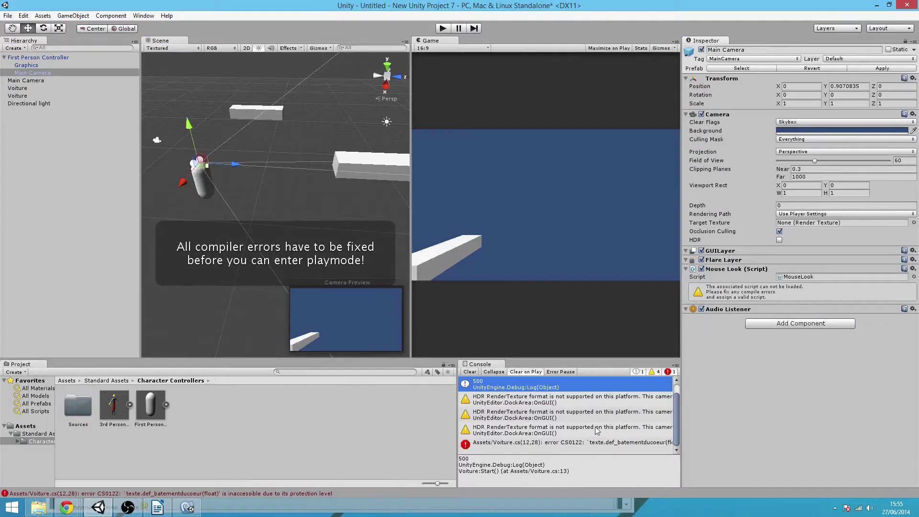
{"action": "left_click", "coordinate": [589, 444]}
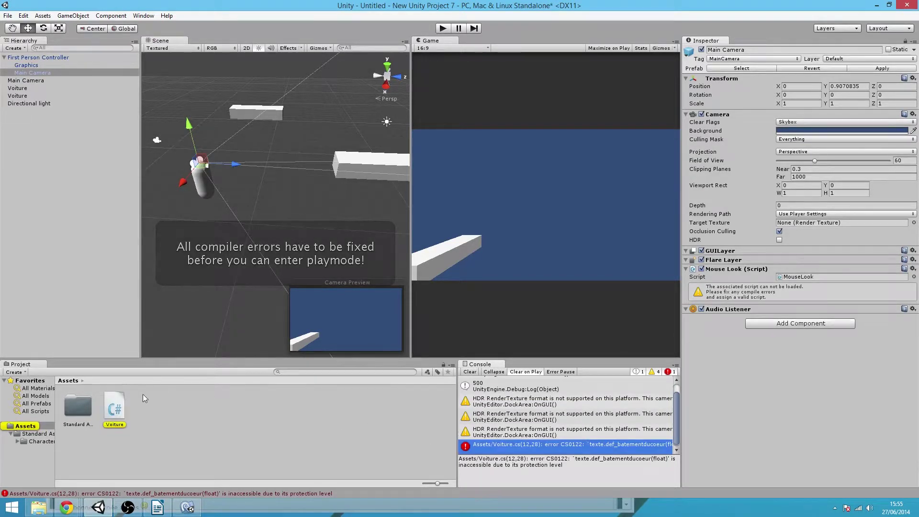
- Delete both Voiture objects from the scene and try to run it again
{"action": "left_click", "coordinate": [41, 81]}
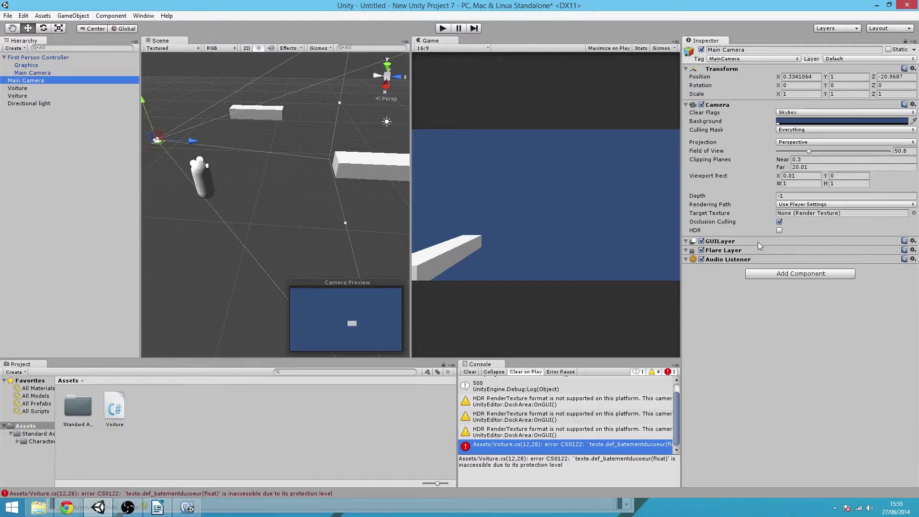
{"action": "left_click", "coordinate": [19, 89]}
{"action": "left_click", "coordinate": [20, 96]}
{"action": "left_click", "coordinate": [20, 89]}
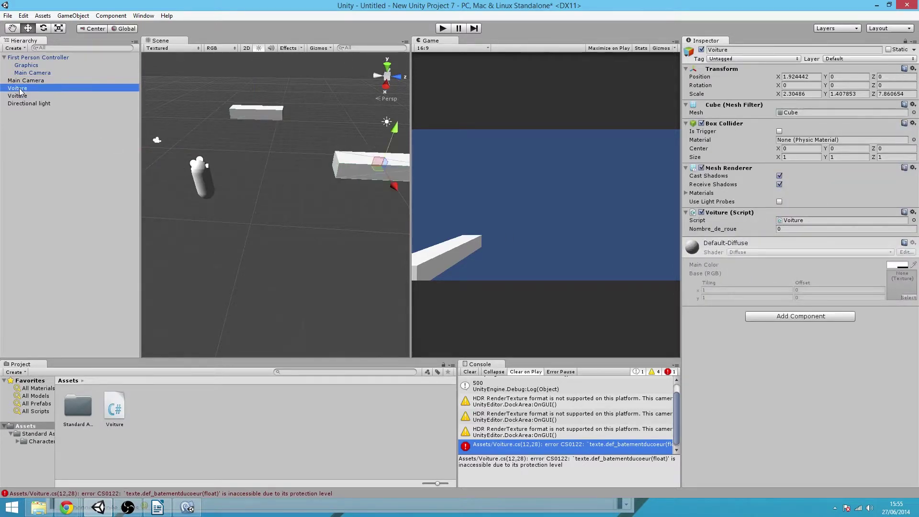
{"action": "key", "text": "Delete"}
{"action": "left_click", "coordinate": [20, 89]}
{"action": "key", "text": "Delete"}
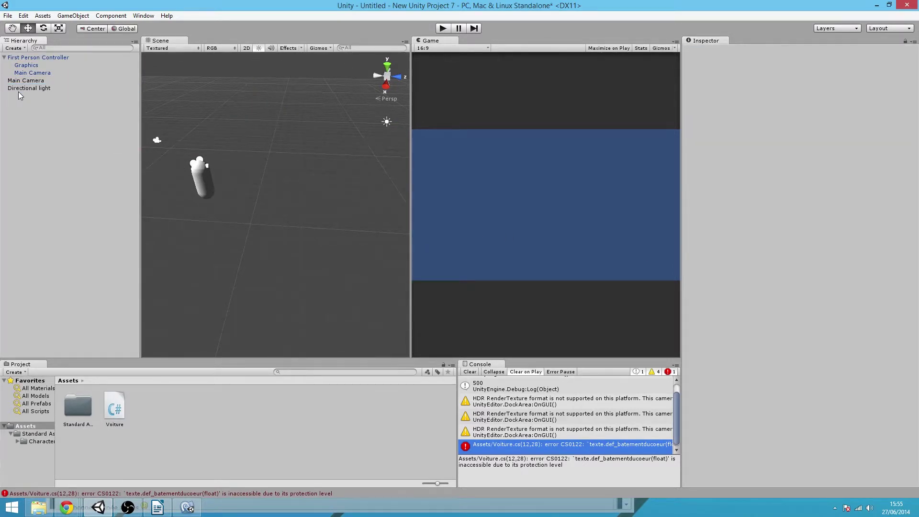
{"action": "left_click", "coordinate": [444, 29]}
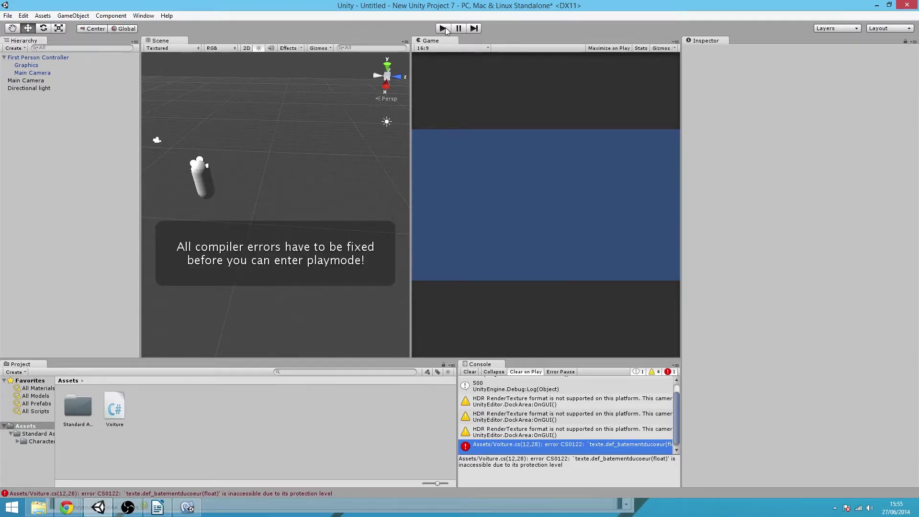
{"action": "left_click", "coordinate": [574, 444]}
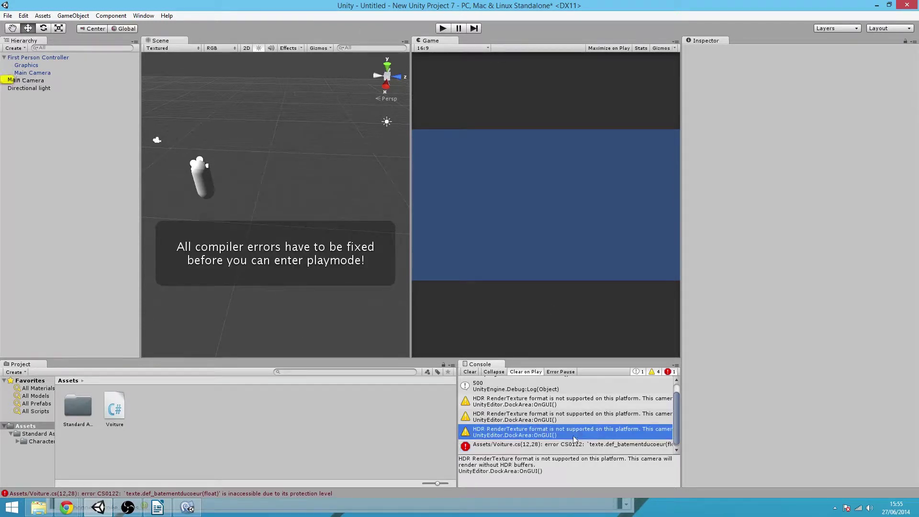
- Switch to MonoDevelop, delete the def_batementducoeur (500f) call from Start in Voiture.cs, save, and retry running the scene in Unity
{"action": "left_click", "coordinate": [188, 507]}
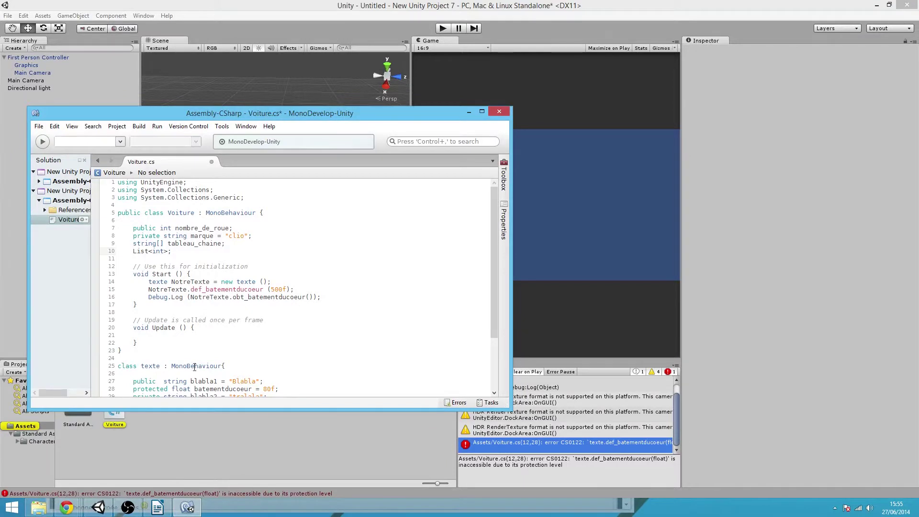
{"action": "scroll", "coordinate": [195, 367], "scroll_direction": "down", "scroll_amount": 2}
{"action": "left_click_drag", "start_coordinate": [308, 261], "coordinate": [271, 254]}
{"action": "key", "text": "BackSpace"}
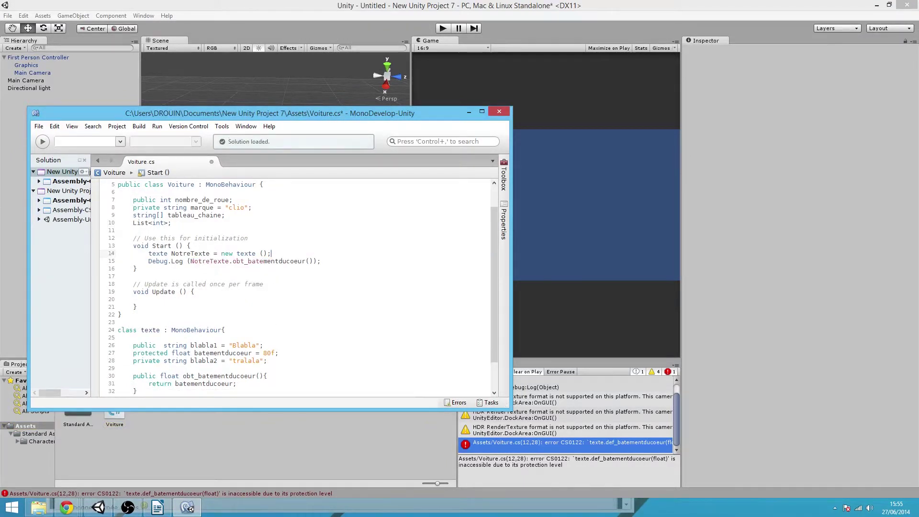
{"action": "key", "text": "ctrl+s"}
{"action": "left_click", "coordinate": [443, 28]}
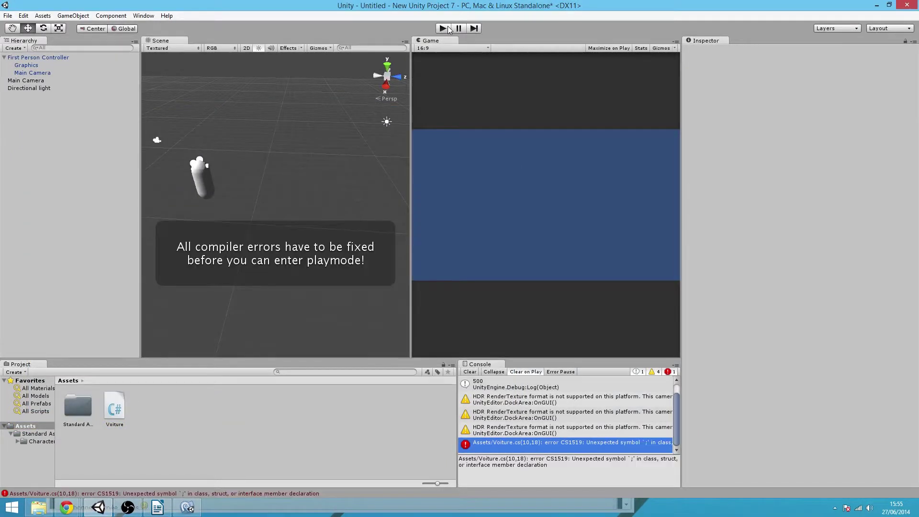
- Remove the List<int>; line from Voiture.cs in MonoDevelop, save the script, and run the scene in Unity
{"action": "left_click", "coordinate": [193, 512]}
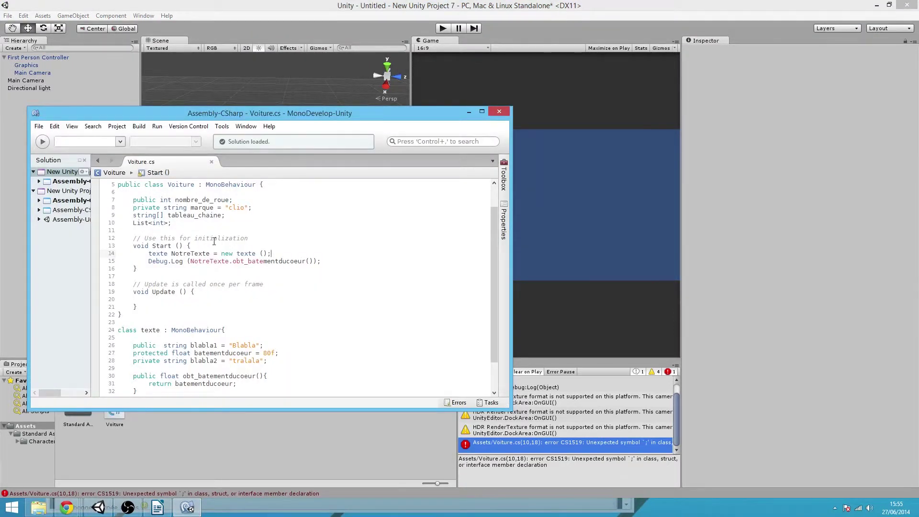
{"action": "left_click_drag", "start_coordinate": [173, 223], "coordinate": [225, 215]}
{"action": "key", "text": "BackSpace"}
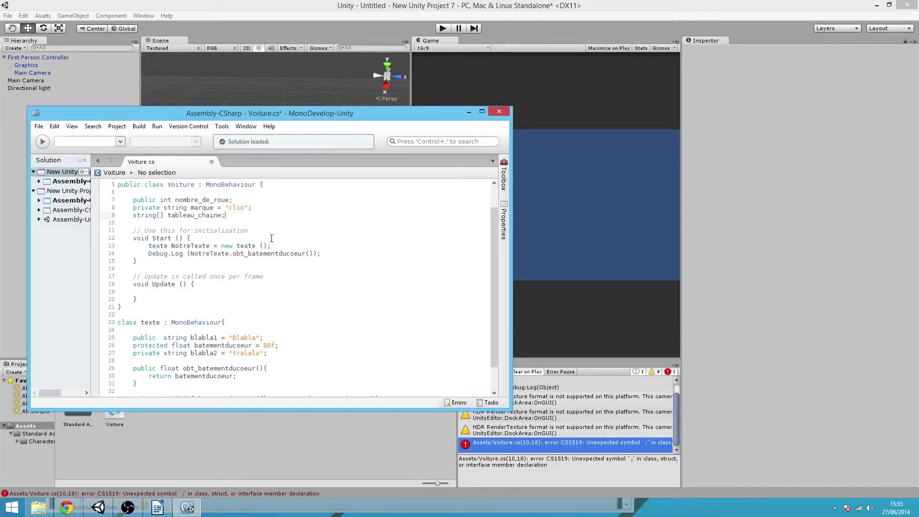
{"action": "key", "text": "ctrl+s"}
{"action": "left_click", "coordinate": [452, 30]}
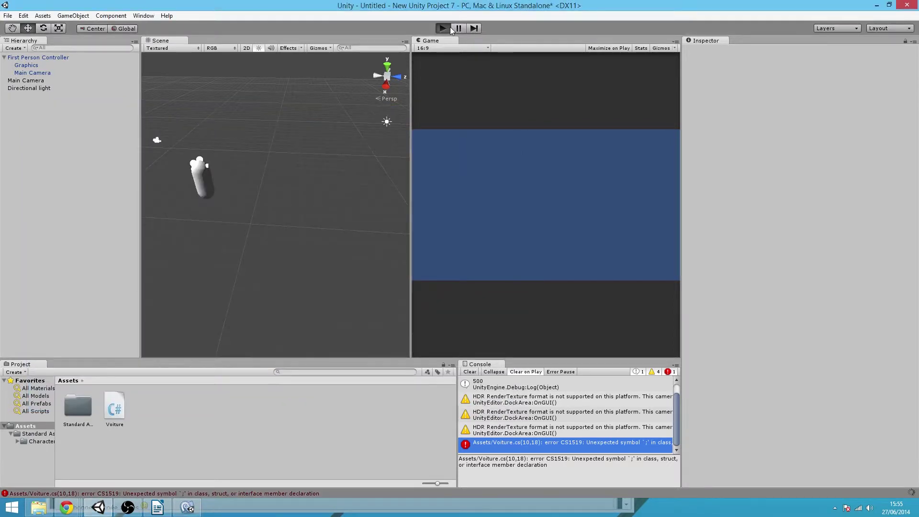
- Run the scene with the First Person Controller and stop it again
{"action": "left_click", "coordinate": [451, 29]}
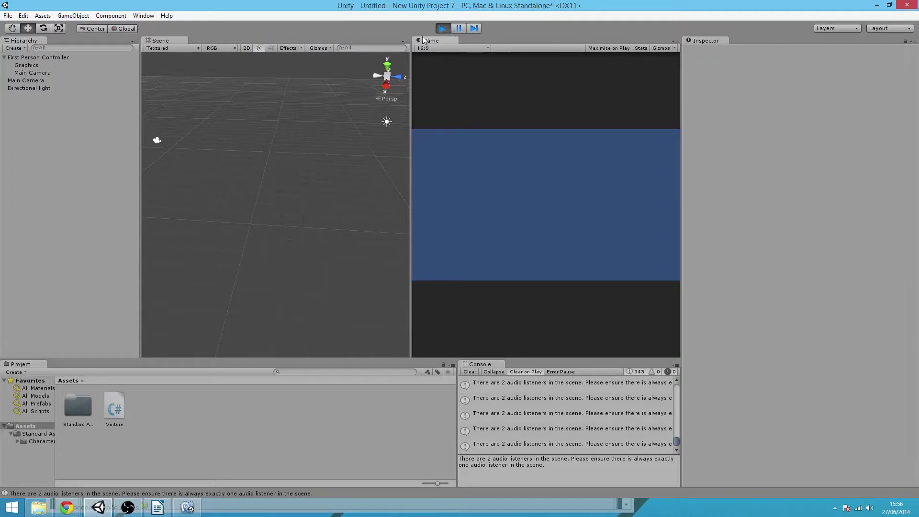
{"action": "left_click", "coordinate": [443, 28]}
- Add a cube to the scene and move it along the X axis to about -14.16
{"action": "left_click", "coordinate": [73, 15]}
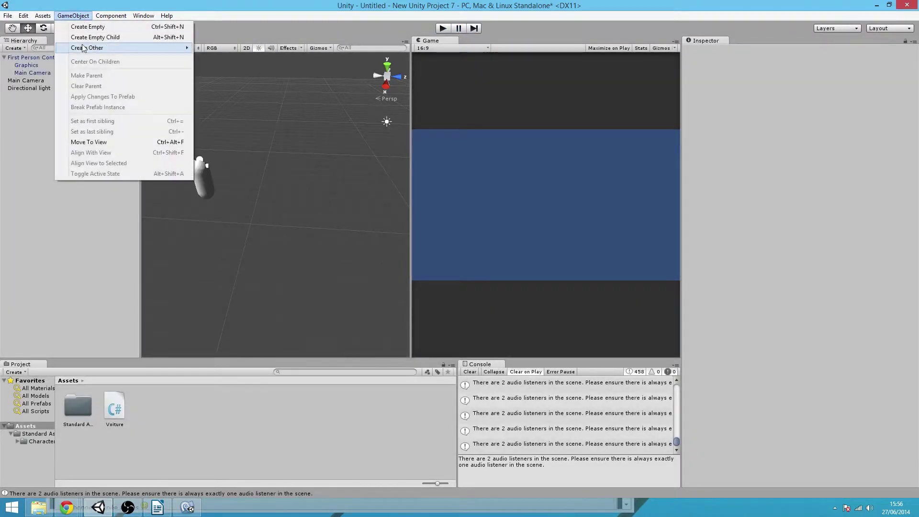
{"action": "mouse_move", "coordinate": [84, 49]}
{"action": "left_click", "coordinate": [234, 148]}
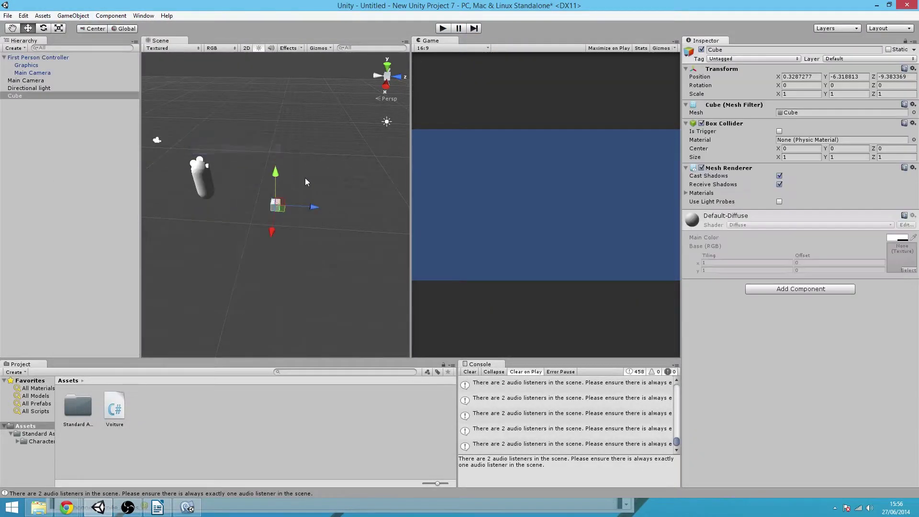
{"action": "left_click_drag", "start_coordinate": [272, 233], "coordinate": [176, 128]}
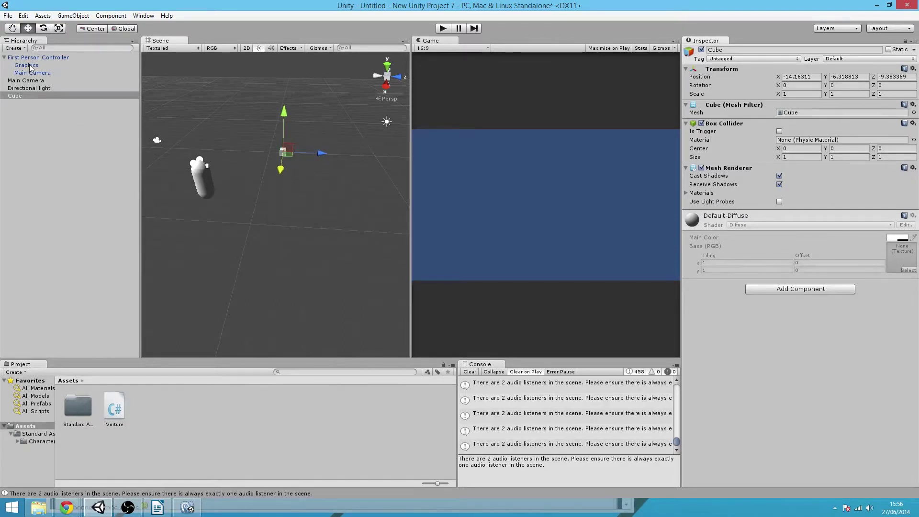
- Set the standalone Main Camera's depth to 7.1 and move the camera to about X -10.88, Y -6.00 so it faces the cube
{"action": "left_click", "coordinate": [31, 81]}
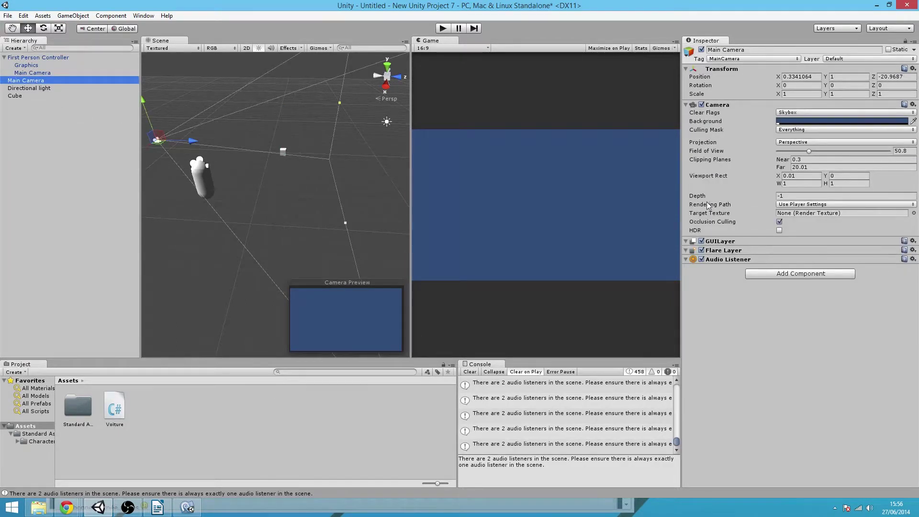
{"action": "left_click_drag", "start_coordinate": [708, 202], "coordinate": [847, 203]}
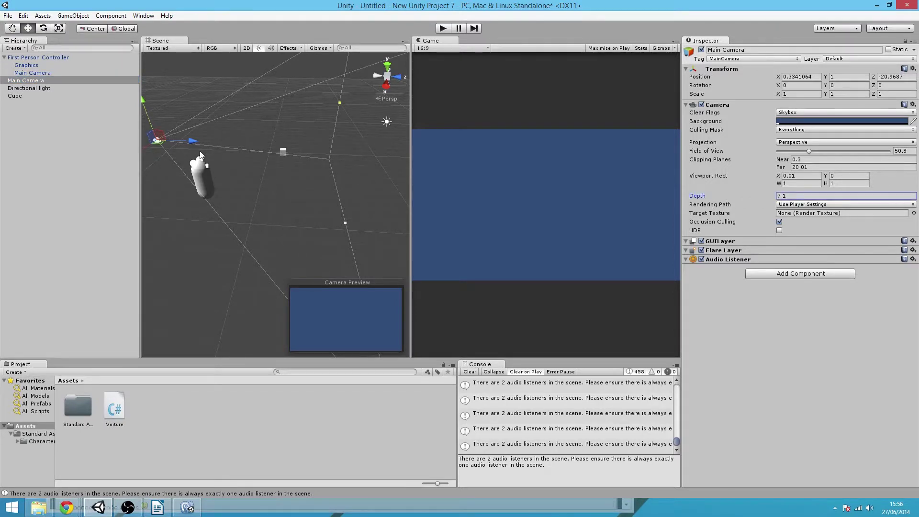
{"action": "right_click_drag", "start_coordinate": [187, 154], "coordinate": [231, 181]}
{"action": "middle_click_drag", "start_coordinate": [231, 182], "coordinate": [247, 281]}
{"action": "left_click_drag", "start_coordinate": [188, 274], "coordinate": [267, 165]}
{"action": "right_click_drag", "start_coordinate": [267, 165], "coordinate": [276, 110]}
{"action": "middle_click_drag", "start_coordinate": [288, 259], "coordinate": [273, 118]}
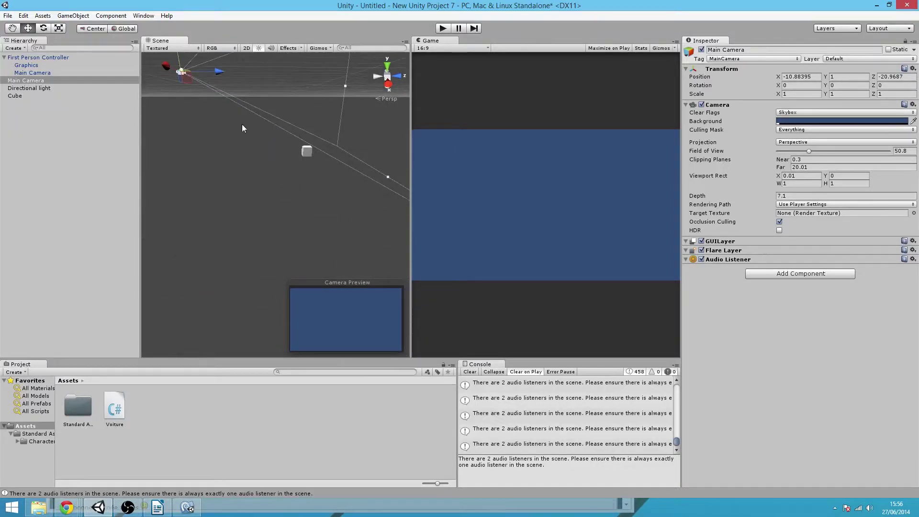
{"action": "left_click_drag", "start_coordinate": [178, 58], "coordinate": [192, 159]}
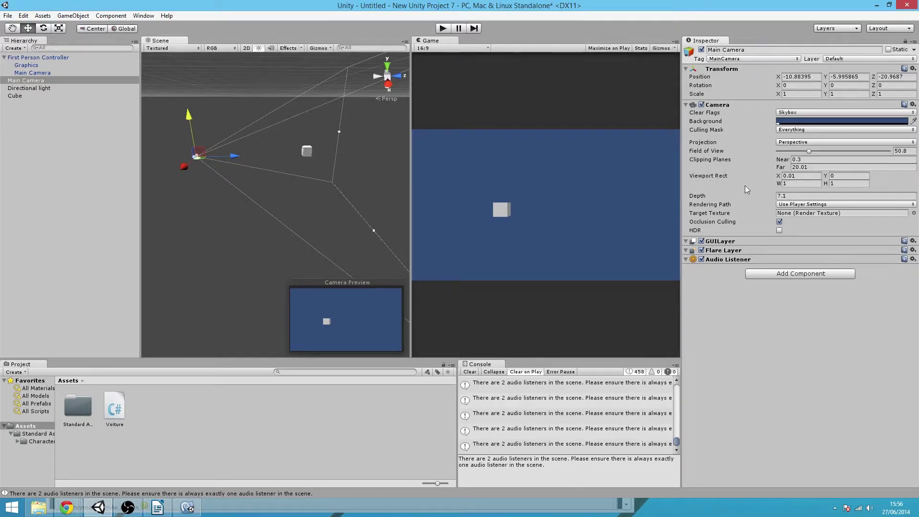
- Lower the standalone Main Camera's depth to -0.34 and compare its settings with the First Person Controller's camera
{"action": "left_click_drag", "start_coordinate": [742, 199], "coordinate": [616, 212]}
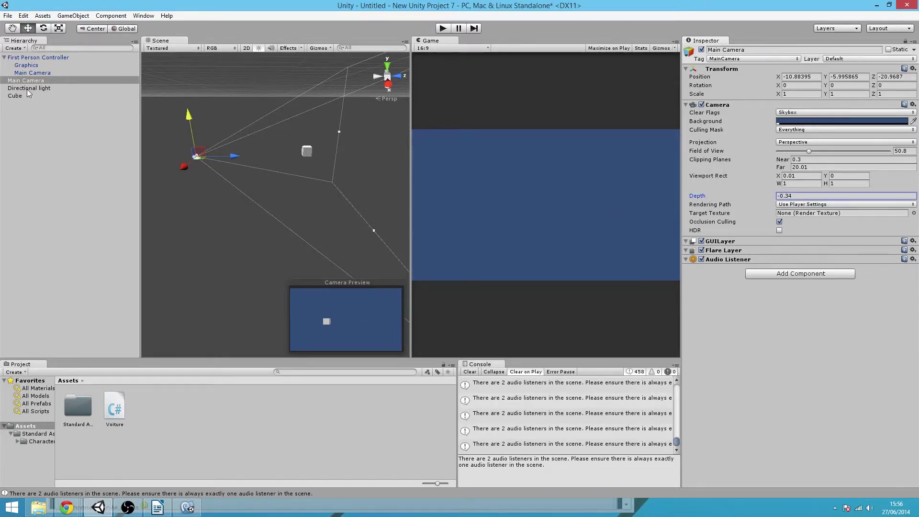
{"action": "left_click", "coordinate": [42, 72]}
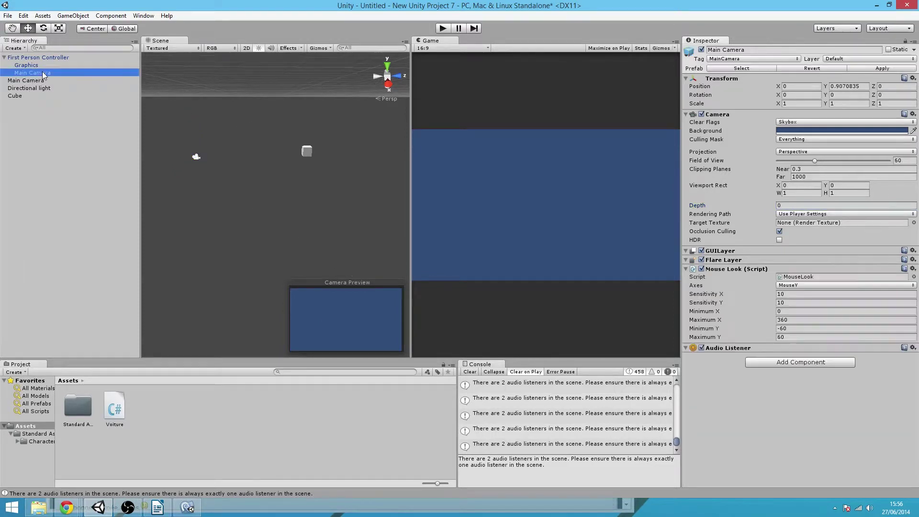
{"action": "left_click", "coordinate": [45, 57]}
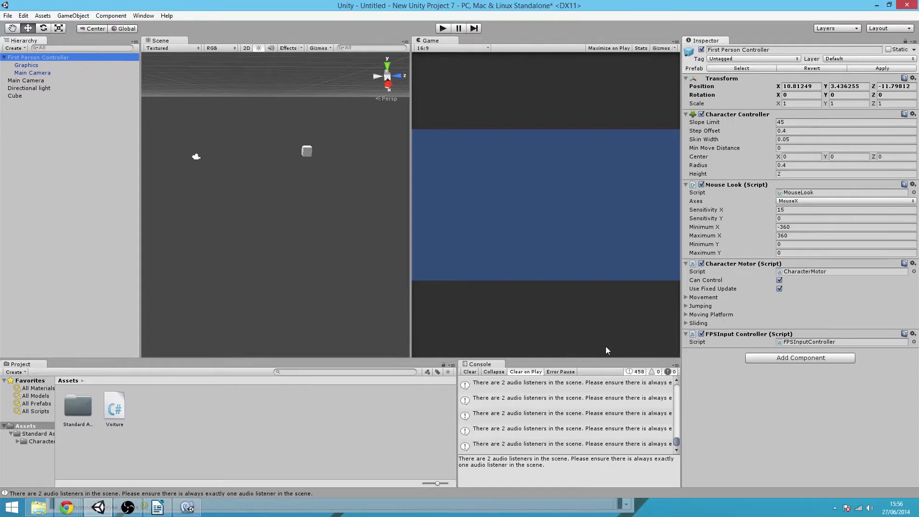
{"action": "left_click", "coordinate": [64, 72]}
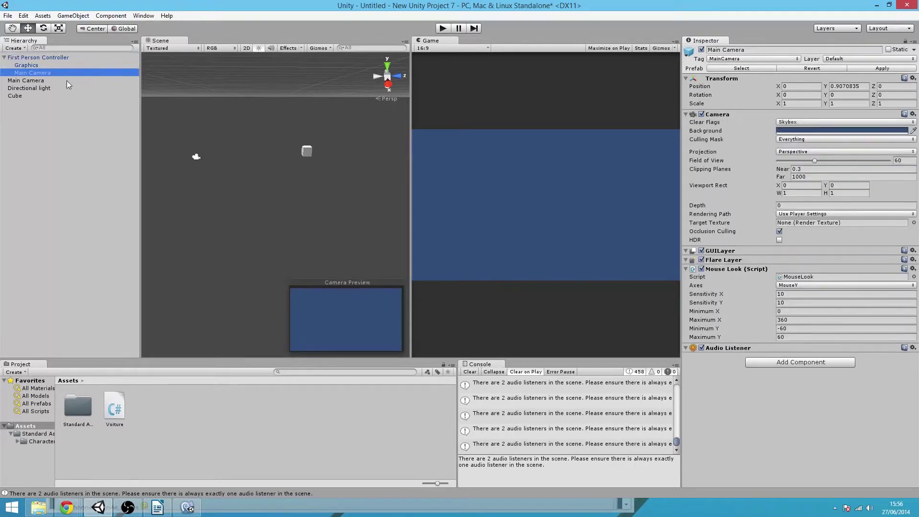
{"action": "left_click", "coordinate": [67, 80]}
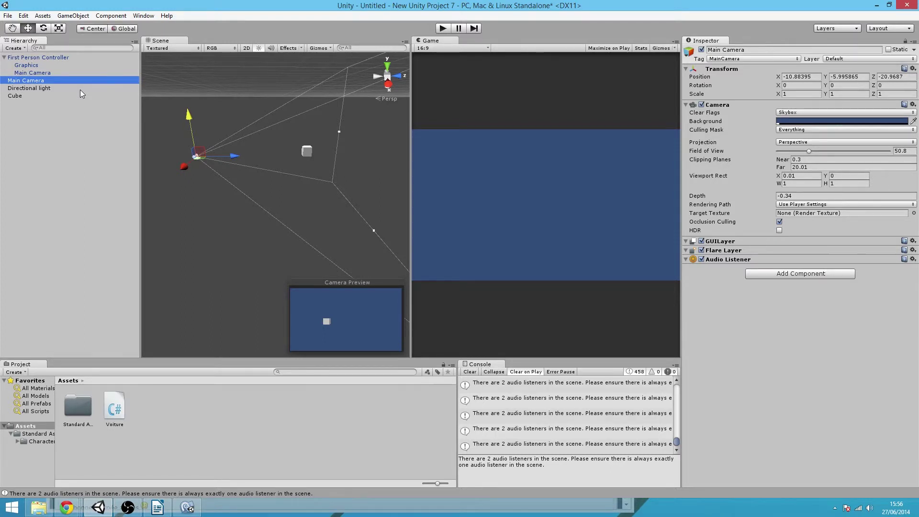
- Try the Deferred Lighting and Vertex Lit rendering paths on the Main Camera and restore Use Player Settings
{"action": "left_click", "coordinate": [828, 204]}
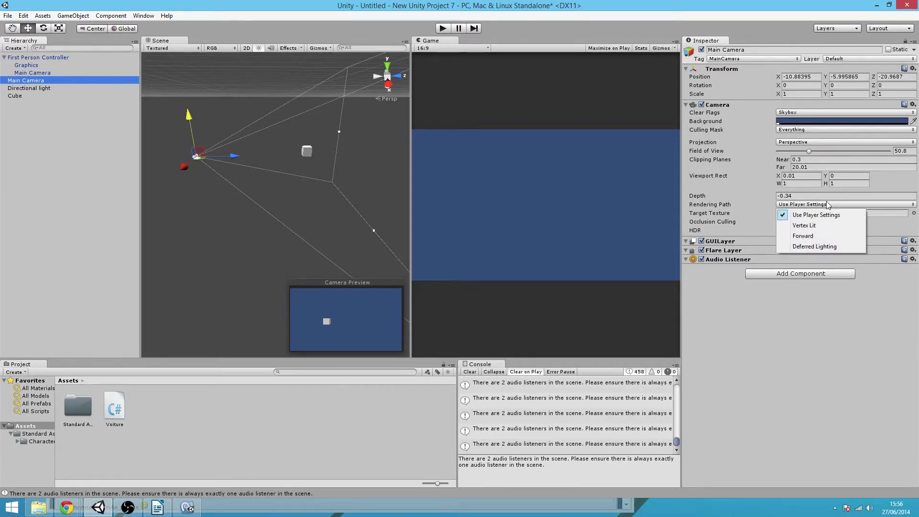
{"action": "left_click", "coordinate": [718, 328]}
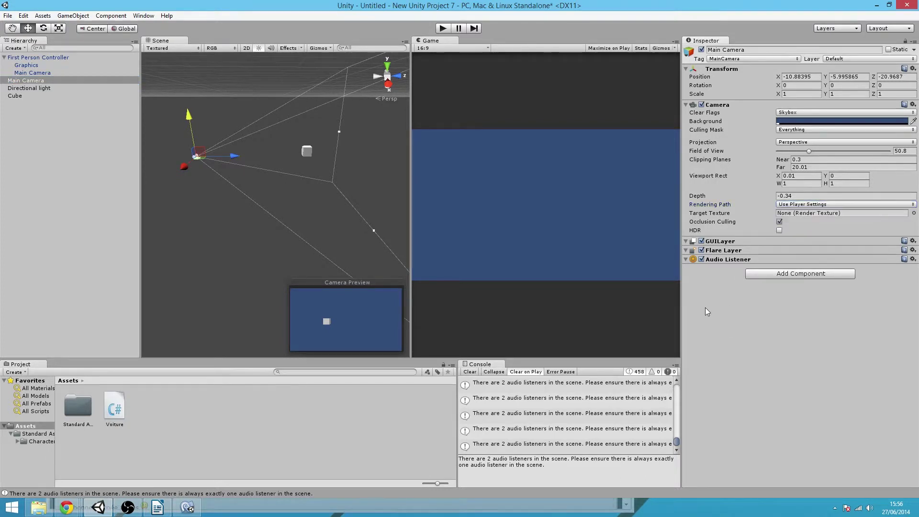
{"action": "left_click", "coordinate": [804, 205]}
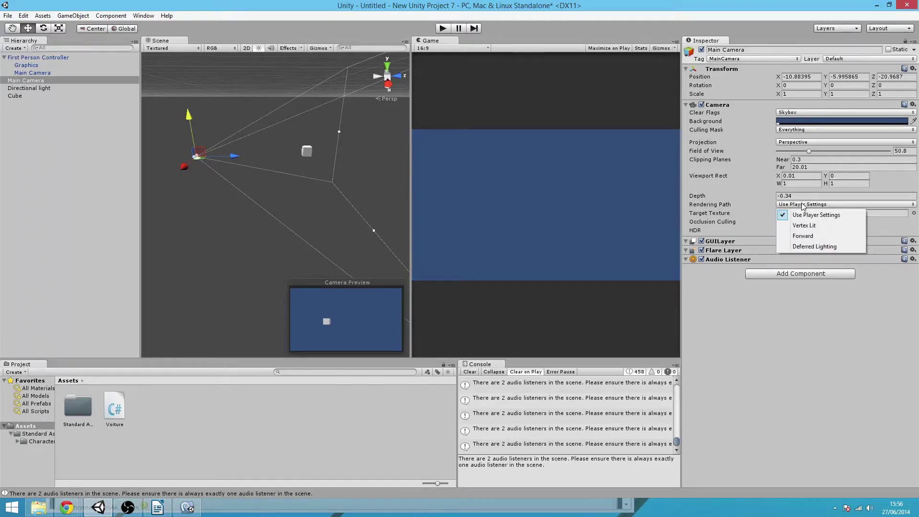
{"action": "left_click", "coordinate": [815, 247]}
{"action": "left_click", "coordinate": [809, 205]}
{"action": "left_click", "coordinate": [805, 225]}
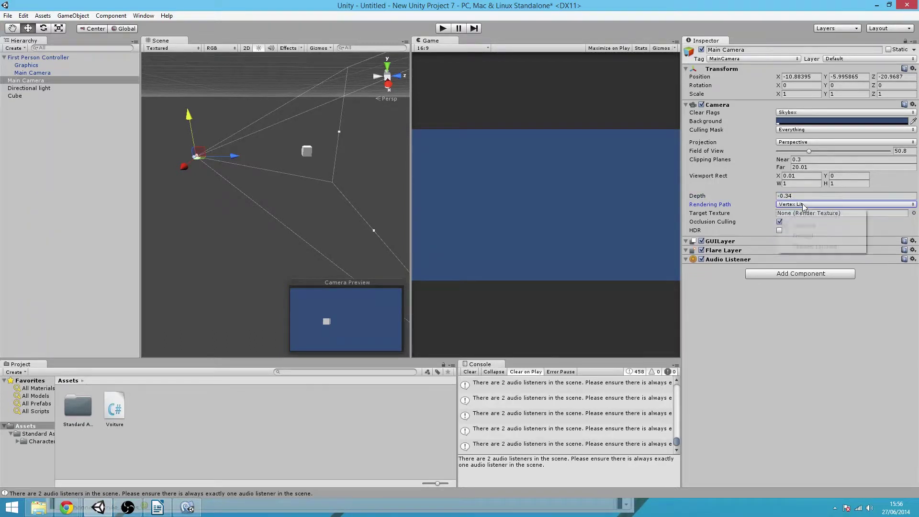
{"action": "left_click", "coordinate": [805, 205]}
{"action": "left_click", "coordinate": [800, 215]}
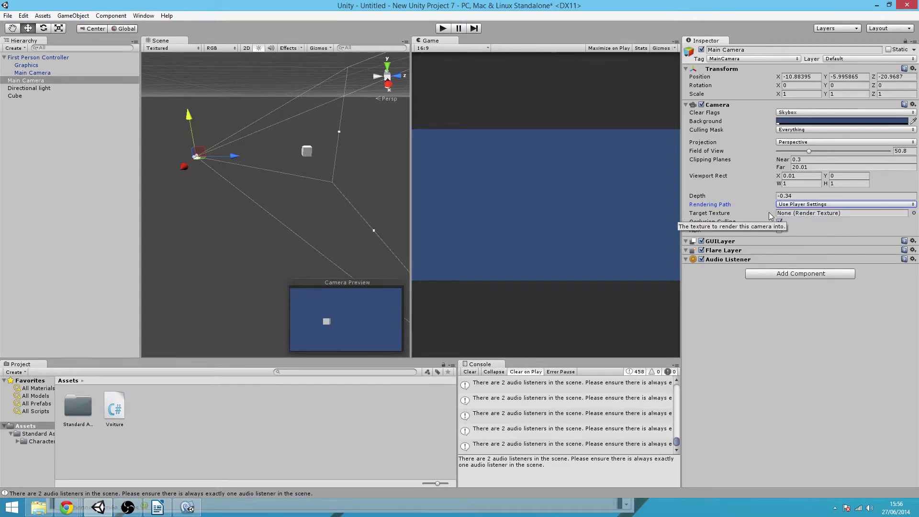
{"action": "left_click", "coordinate": [797, 206]}
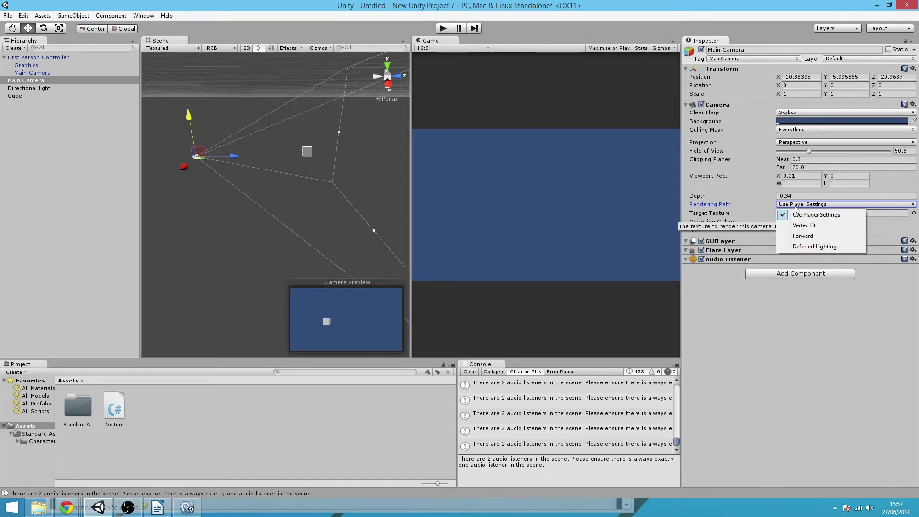
{"action": "left_click", "coordinate": [775, 332]}
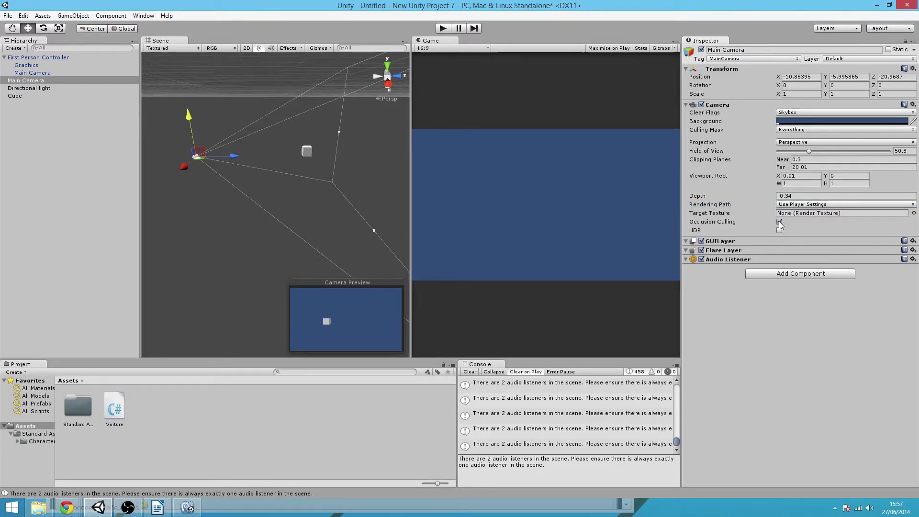
- Switch to Chrome and watch part of the Unity 3 Occlusion Culling demo video from near its start
{"action": "left_click", "coordinate": [812, 214]}
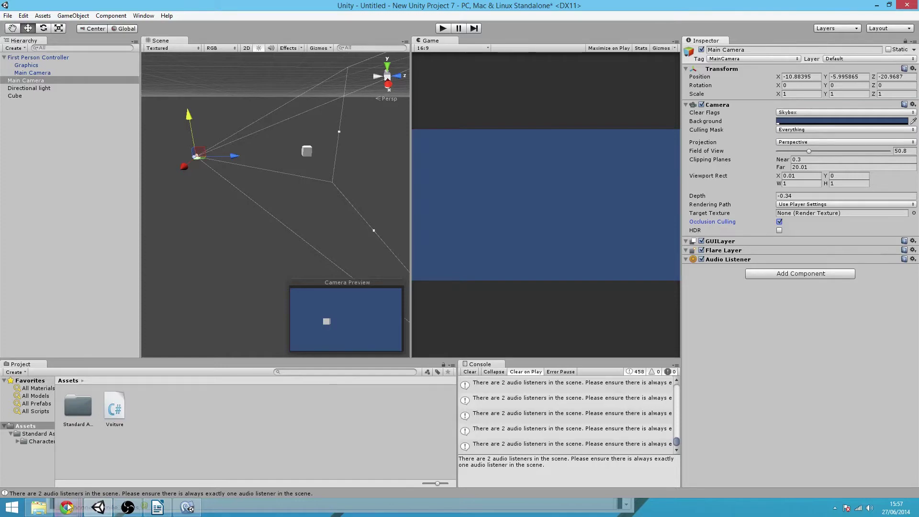
{"action": "mouse_move", "coordinate": [67, 507]}
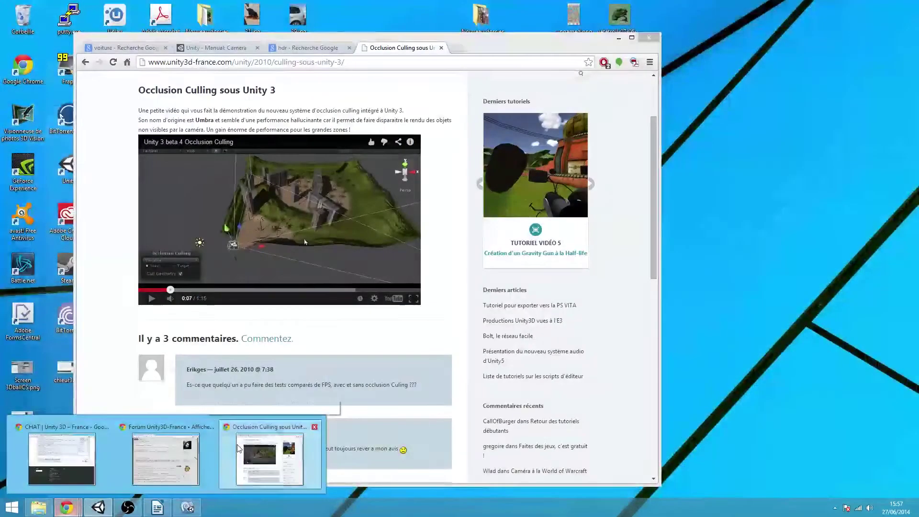
{"action": "left_click", "coordinate": [238, 448]}
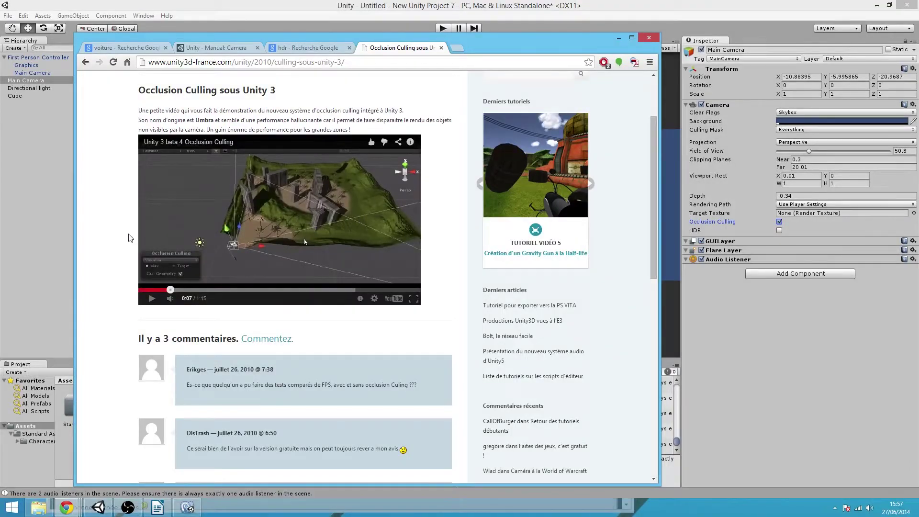
{"action": "left_click", "coordinate": [153, 290]}
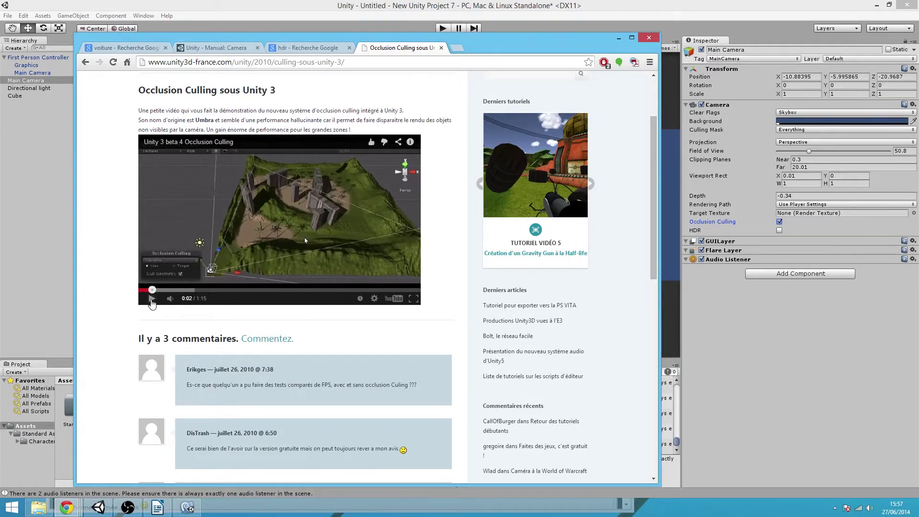
{"action": "left_click", "coordinate": [151, 299]}
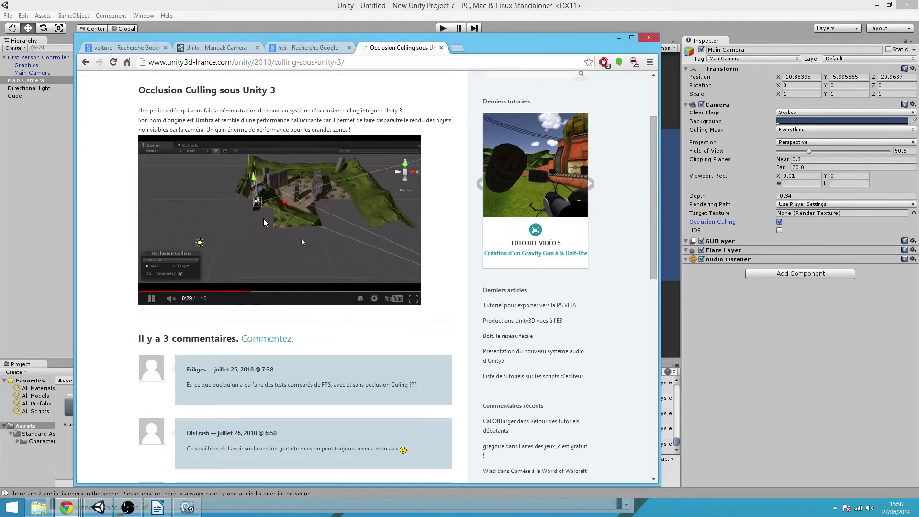
{"action": "left_click", "coordinate": [152, 298]}
- Try HDR on the Main Camera, inspect the resulting Console warning, and turn HDR back off
{"action": "left_click", "coordinate": [780, 230]}
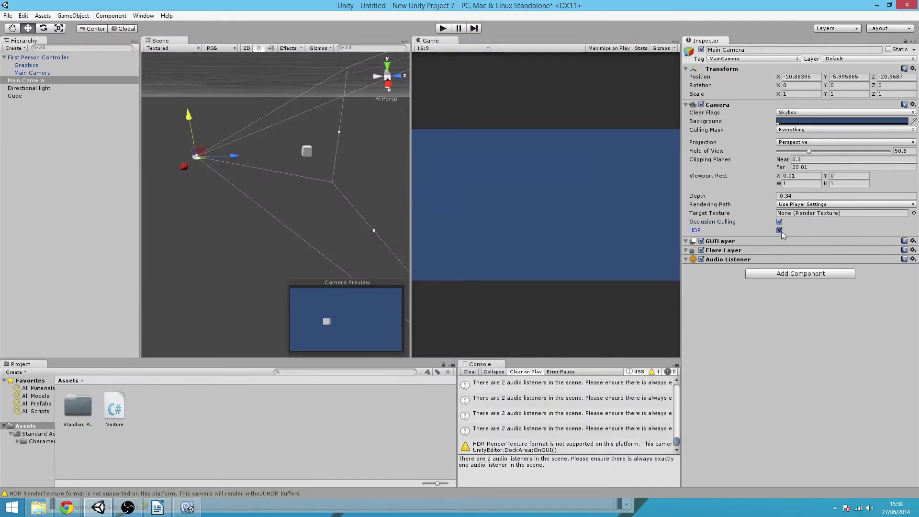
{"action": "left_click", "coordinate": [780, 231]}
{"action": "left_click", "coordinate": [509, 444]}
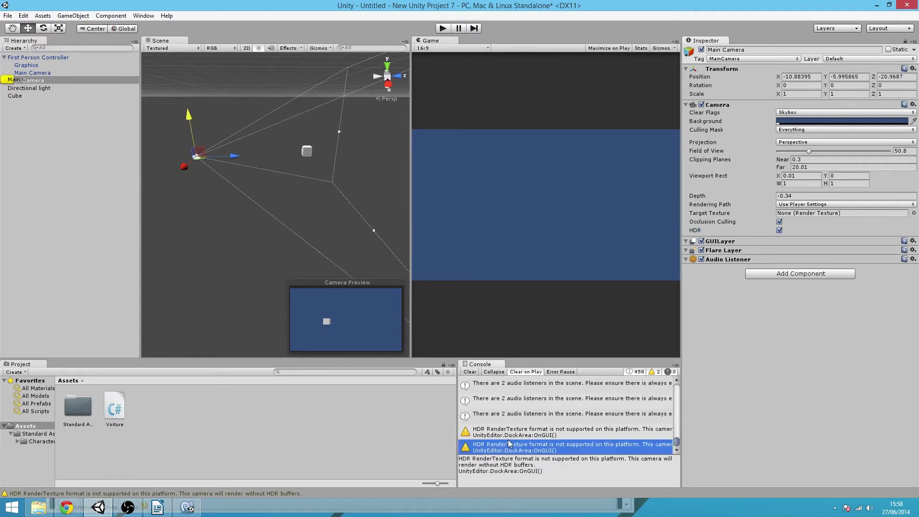
{"action": "left_click", "coordinate": [780, 231]}
- Switch to Chrome, browse the Google image results for hdr as rendering examples, and return to Unity
{"action": "left_click", "coordinate": [67, 507]}
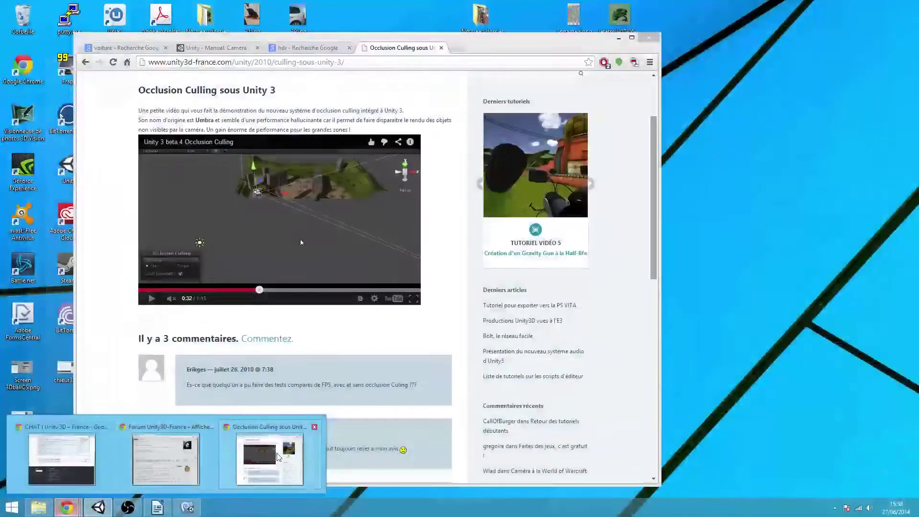
{"action": "left_click", "coordinate": [279, 456]}
{"action": "left_click", "coordinate": [308, 47]}
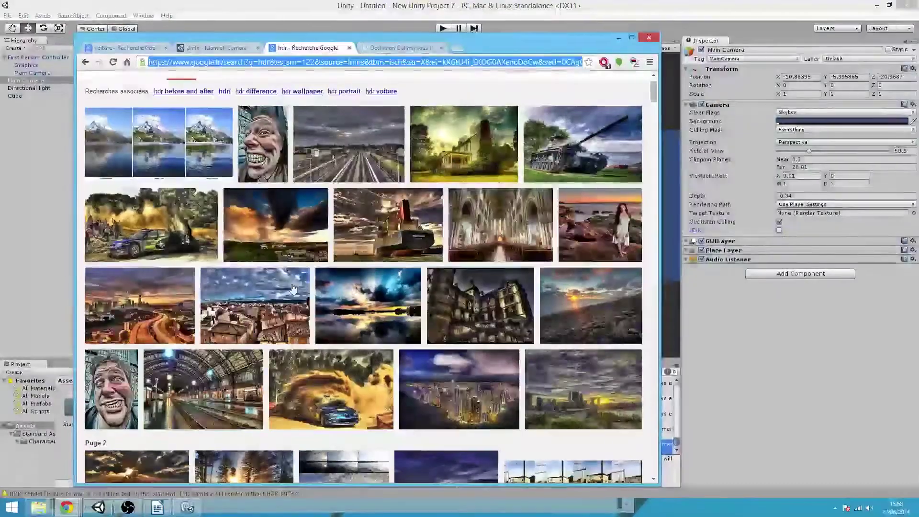
{"action": "scroll", "coordinate": [378, 139], "scroll_direction": "down", "scroll_amount": 8}
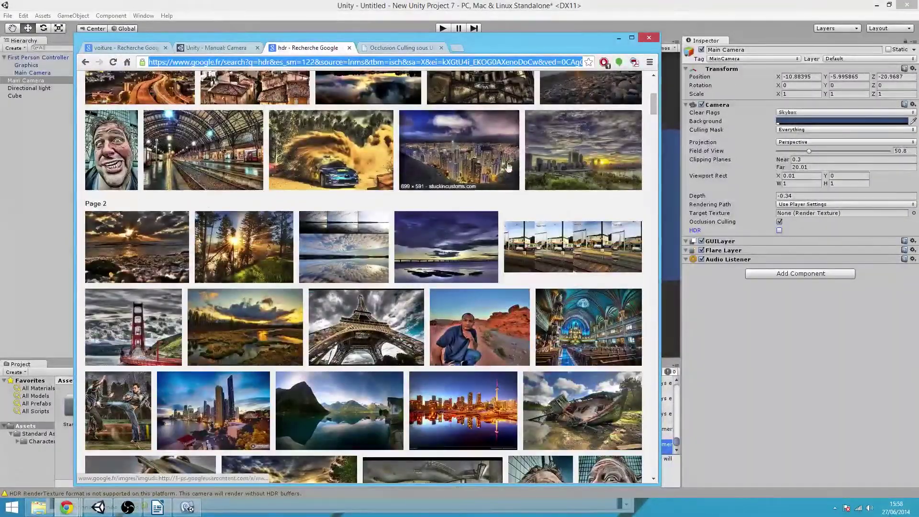
{"action": "scroll", "coordinate": [391, 360], "scroll_direction": "down", "scroll_amount": 3}
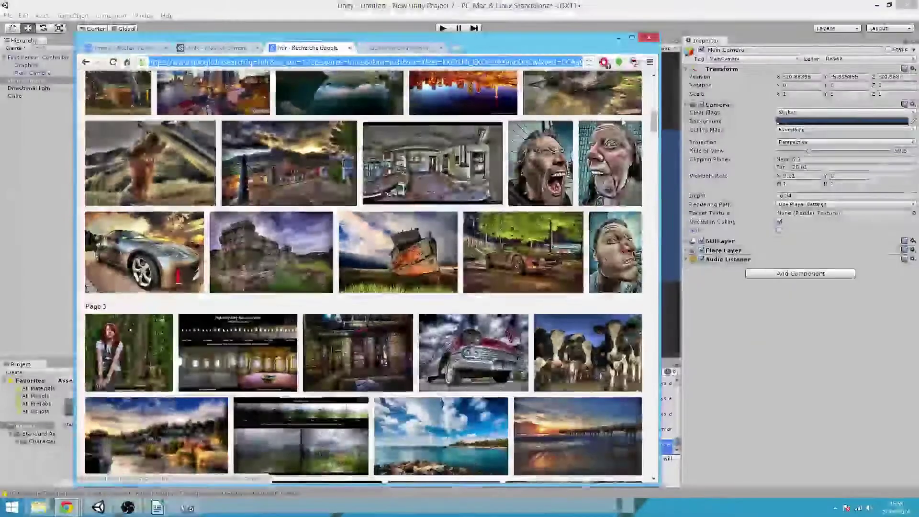
{"action": "scroll", "coordinate": [250, 287], "scroll_direction": "up", "scroll_amount": 3}
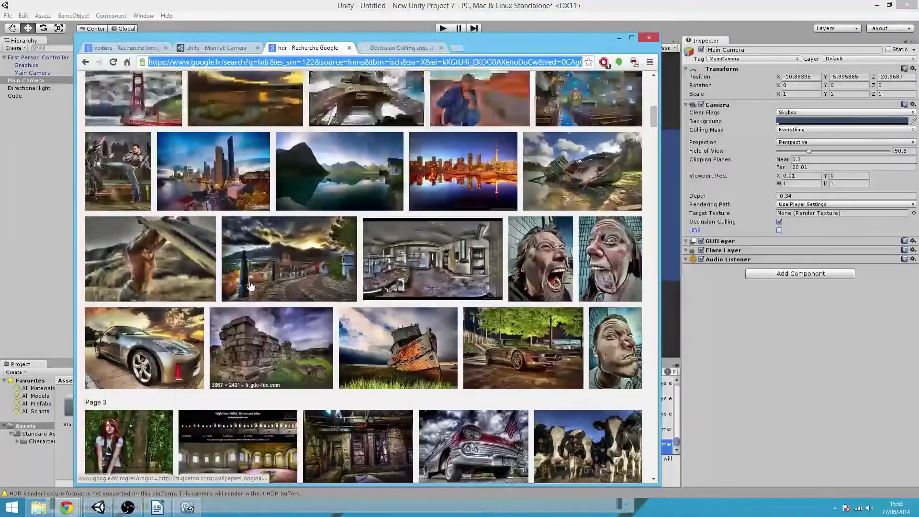
{"action": "scroll", "coordinate": [251, 286], "scroll_direction": "up", "scroll_amount": 3}
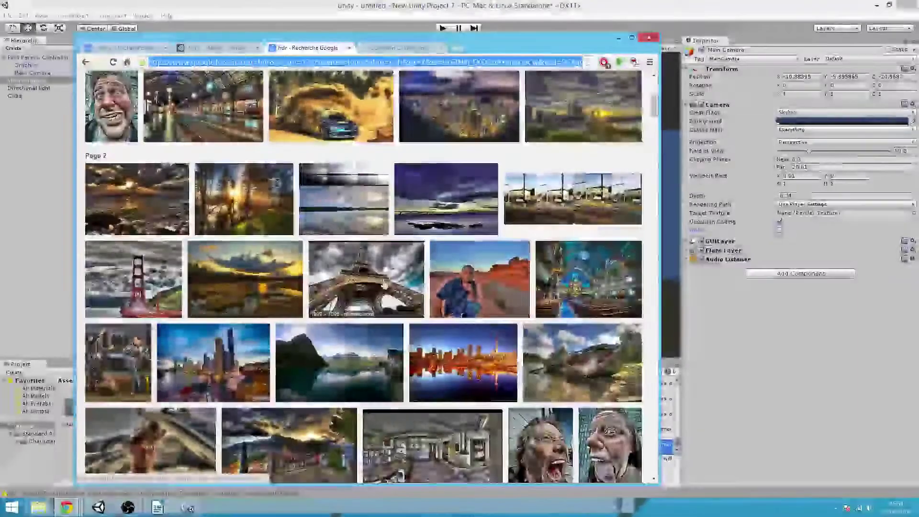
{"action": "scroll", "coordinate": [507, 188], "scroll_direction": "up", "scroll_amount": 4}
{"action": "scroll", "coordinate": [301, 240], "scroll_direction": "up", "scroll_amount": 3}
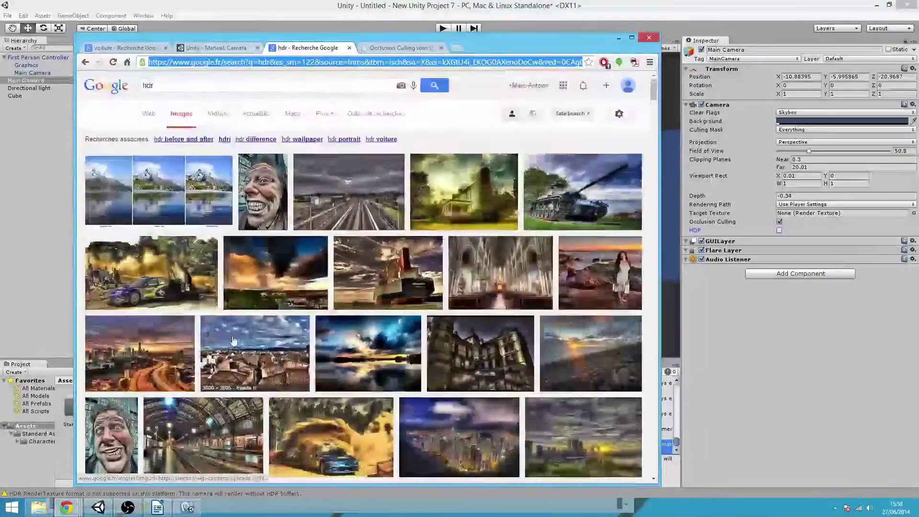
{"action": "left_click", "coordinate": [98, 507]}
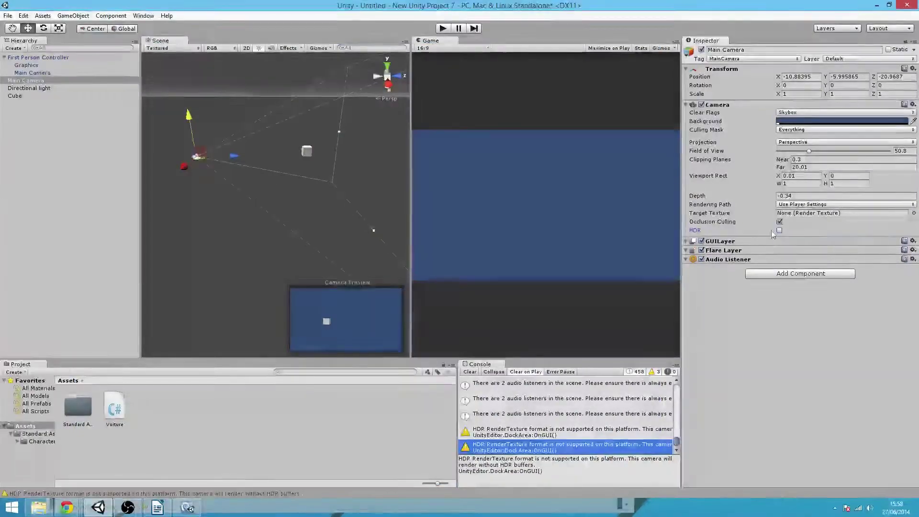
- Consult the Camera page of the Unity Manual in Chrome, from the property list to Details, and return to Unity
{"action": "left_click", "coordinate": [98, 507]}
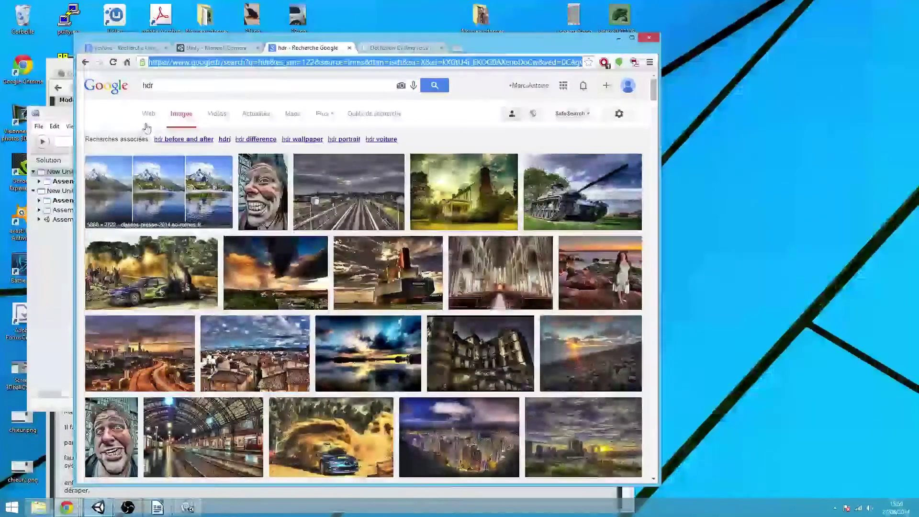
{"action": "left_click", "coordinate": [206, 48]}
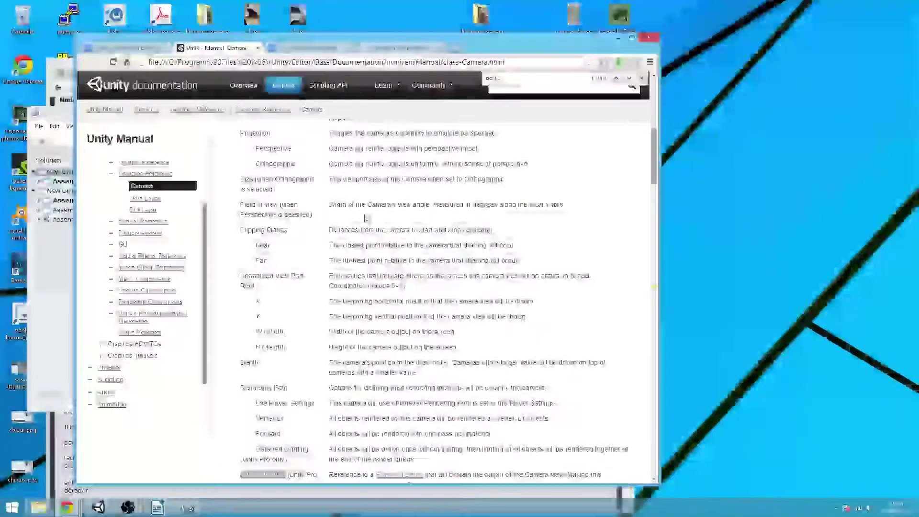
{"action": "scroll", "coordinate": [366, 221], "scroll_direction": "up", "scroll_amount": 8}
{"action": "scroll", "coordinate": [366, 220], "scroll_direction": "down", "scroll_amount": 8}
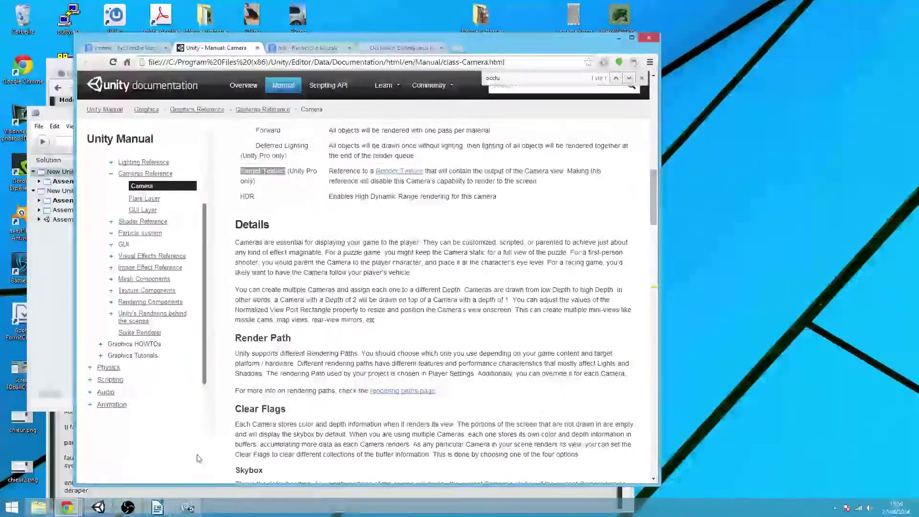
{"action": "left_click", "coordinate": [99, 508]}
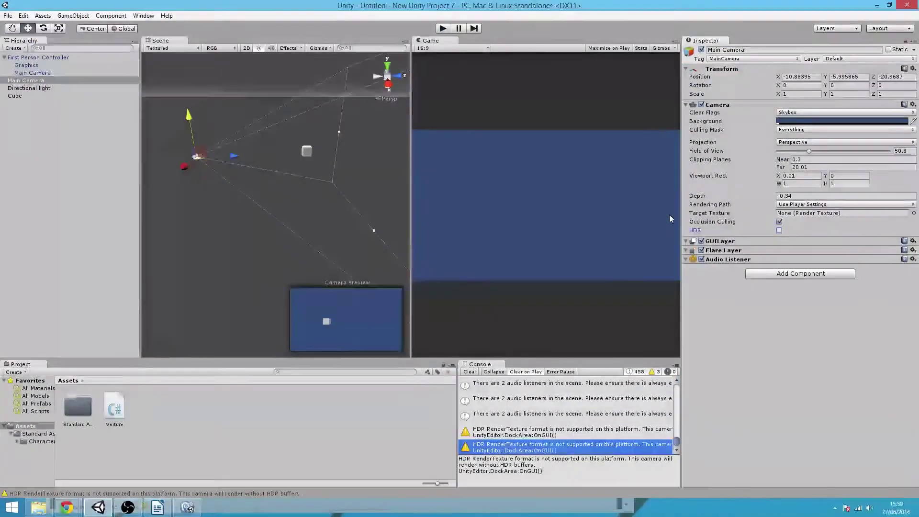